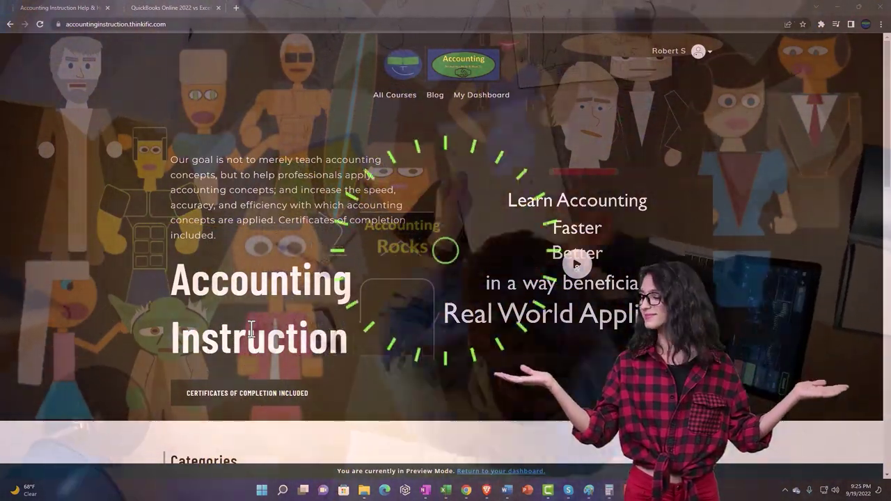
Browse the Thinkific course page, then expand the OneNote - Getting Started lessons in the QuickBooks course tab.
scroll(123, 384, "down", 4)
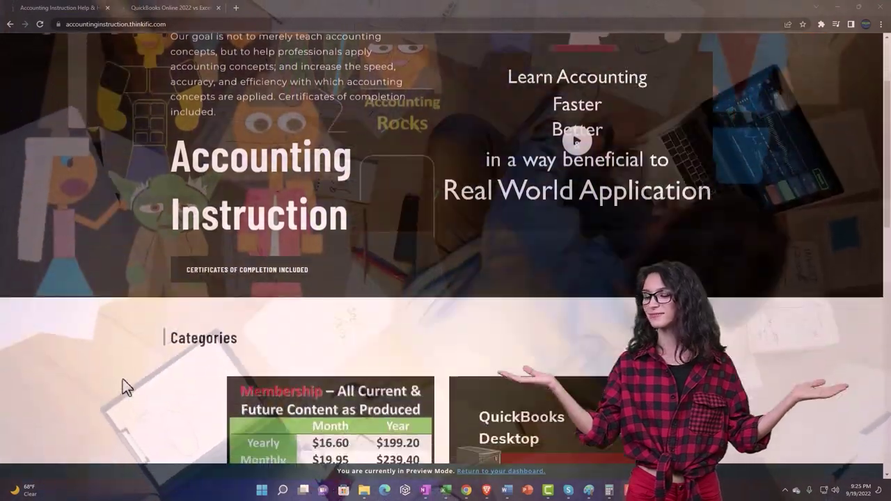
scroll(122, 382, "down", 3)
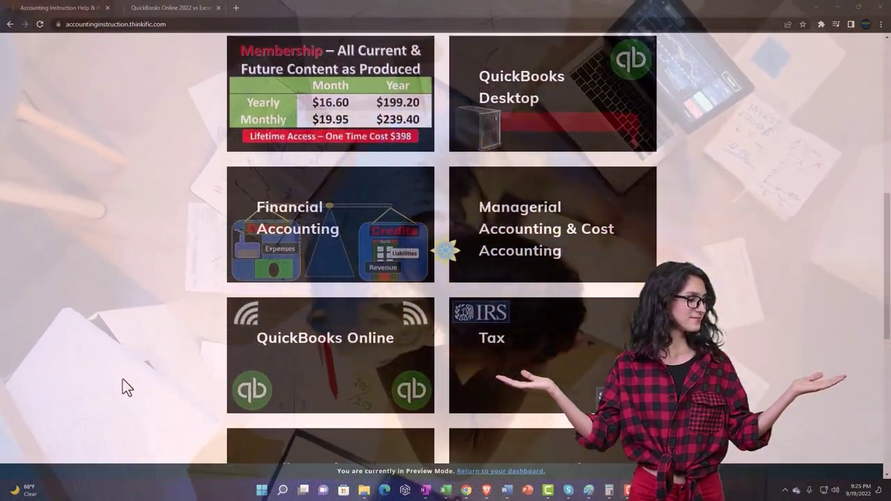
scroll(122, 382, "down", 1)
scroll(122, 381, "down", 5)
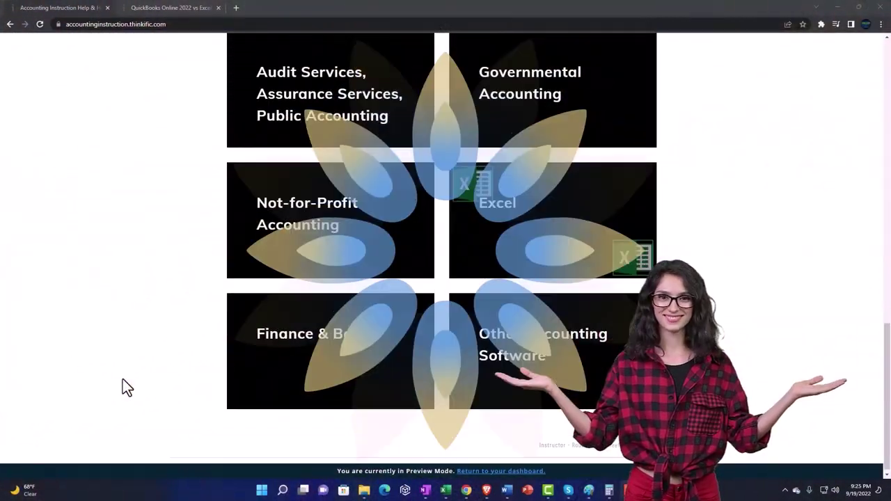
left_click(160, 11)
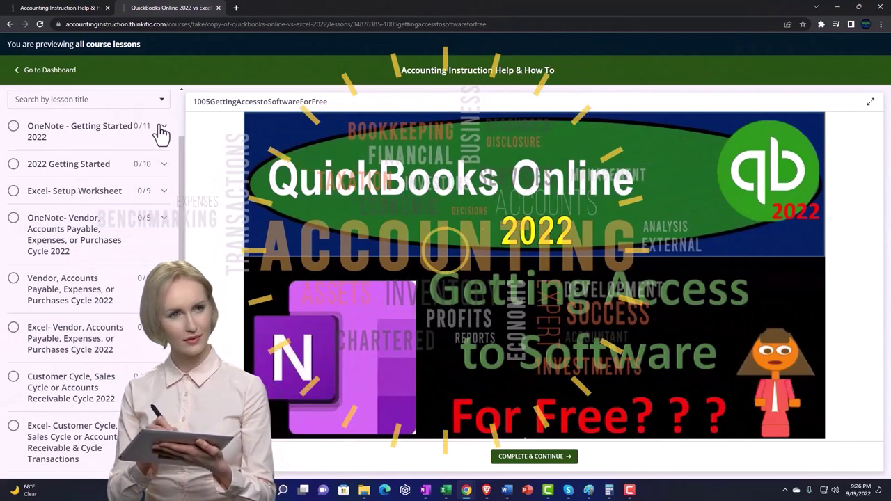
left_click(161, 133)
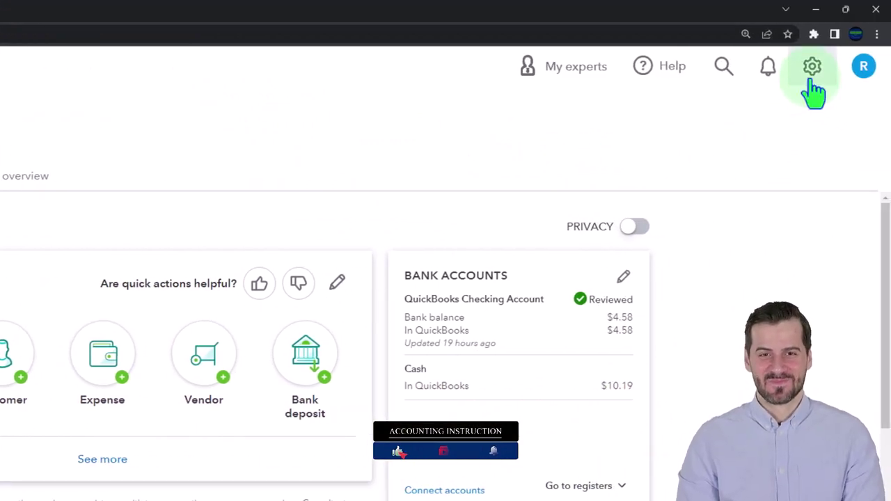
Switch QuickBooks to Business view and duplicate the QuickBooks browser tab twice.
left_click(811, 80)
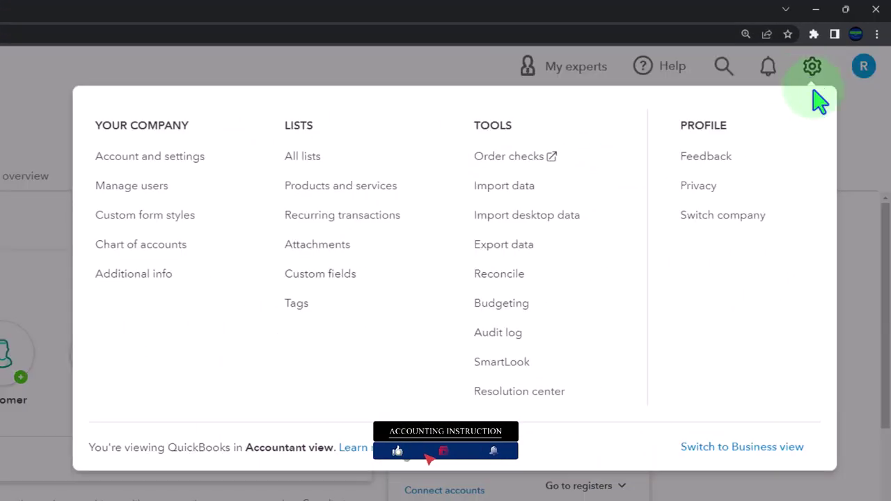
left_click(784, 449)
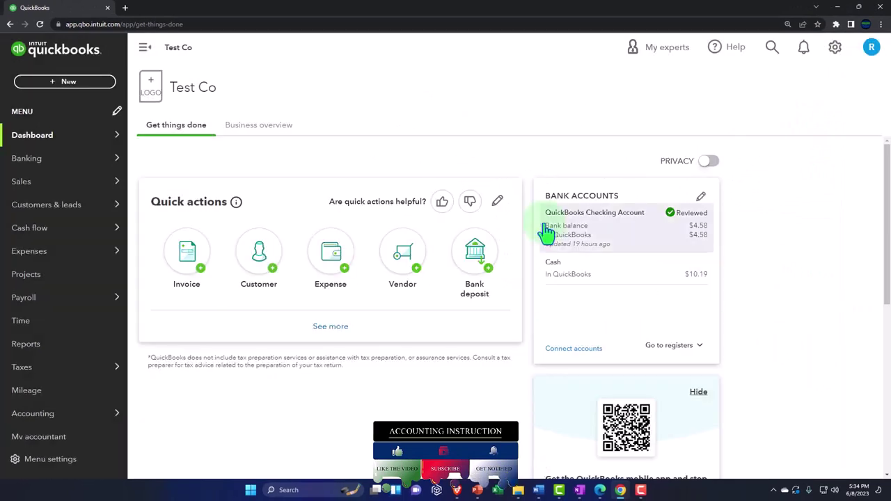
right_click(78, 10)
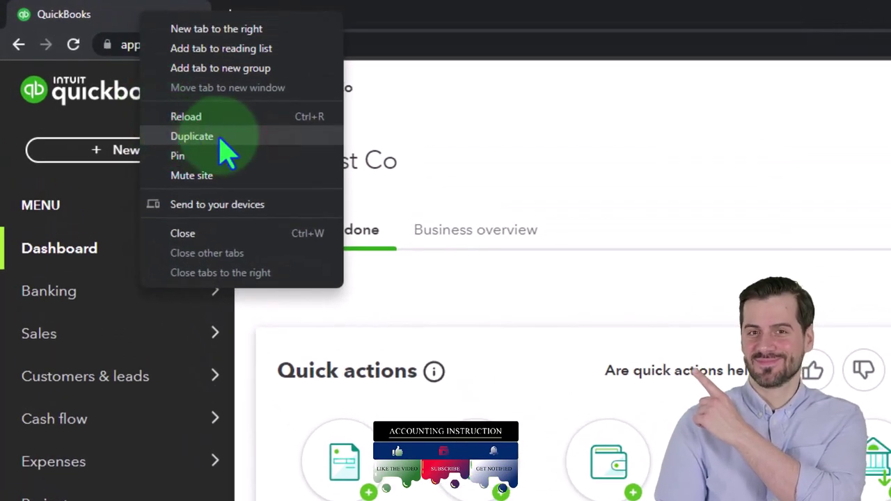
left_click(221, 138)
right_click(330, 21)
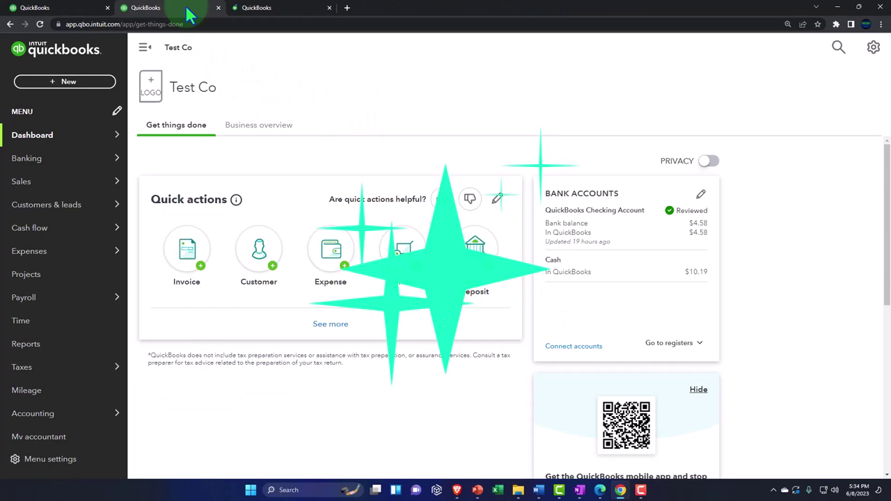
Open the Balance Sheet report from Reports.
left_click(68, 82)
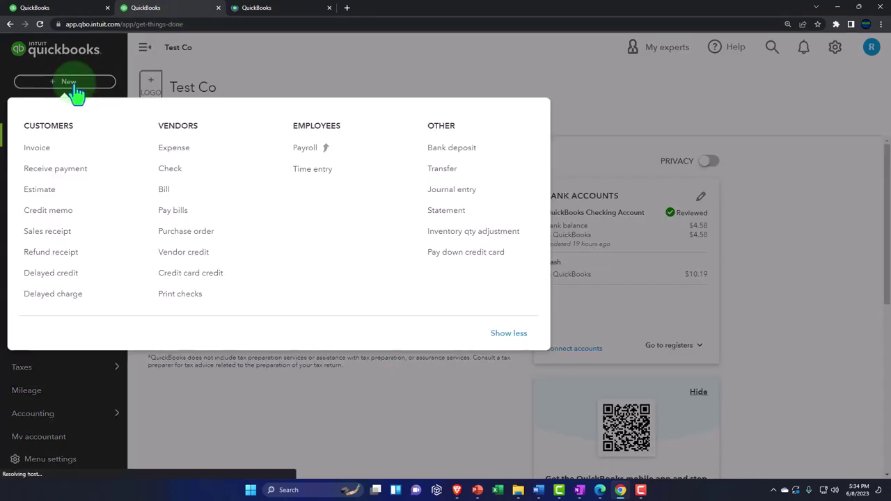
left_click(74, 86)
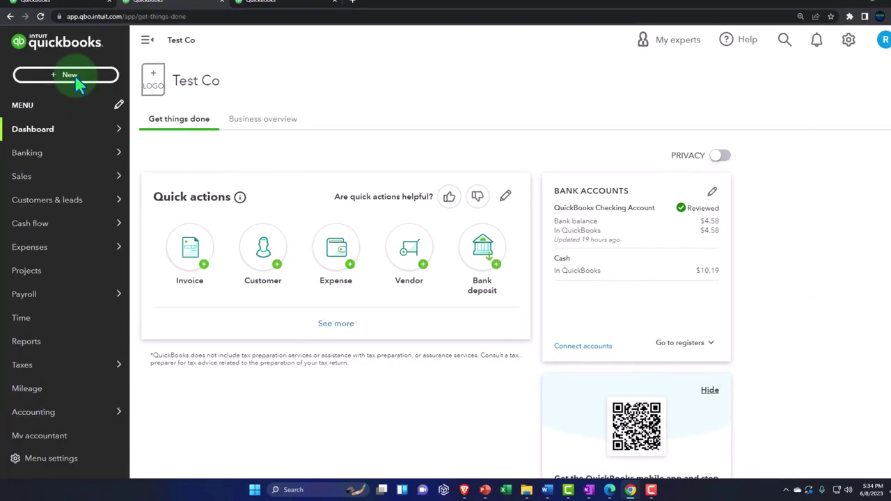
left_click(33, 345)
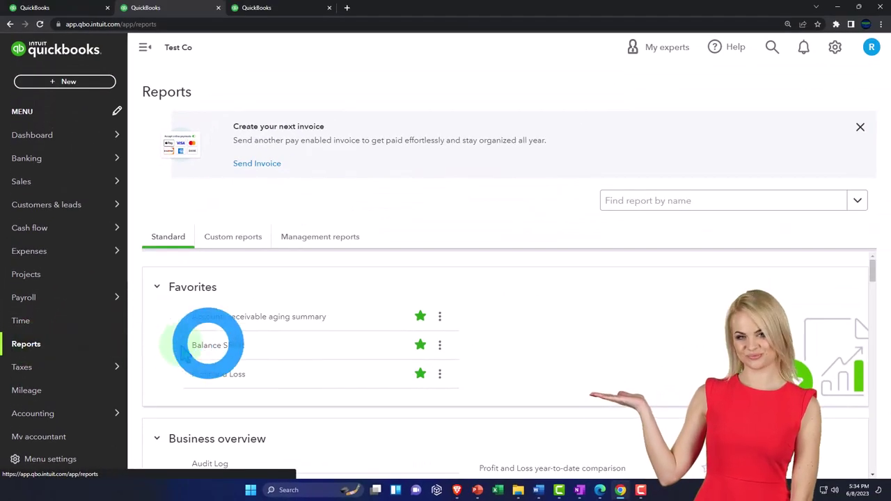
left_click(202, 346)
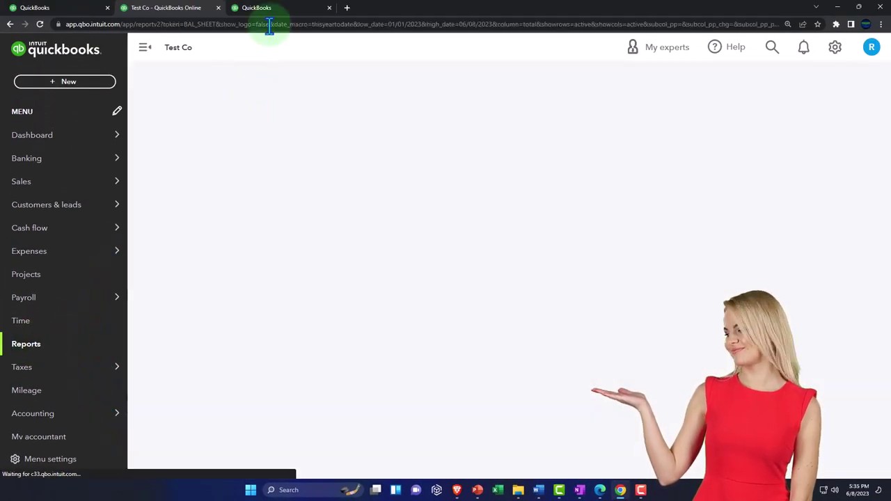
In the third tab, run Profit and Loss for 01/01/2023–12/31/2023.
left_click(275, 8)
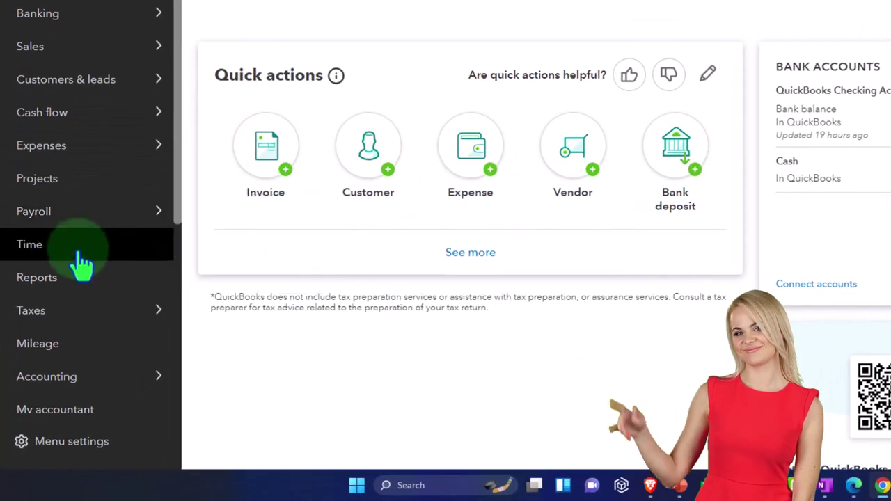
left_click(60, 299)
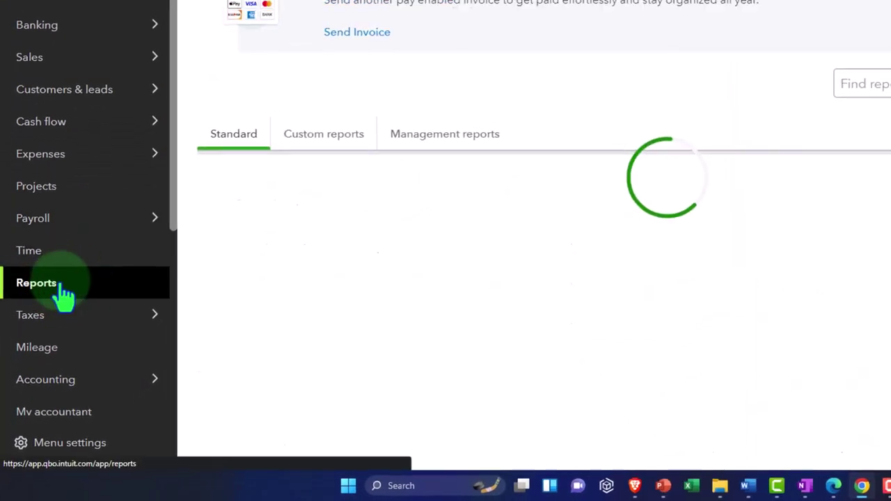
left_click(206, 382)
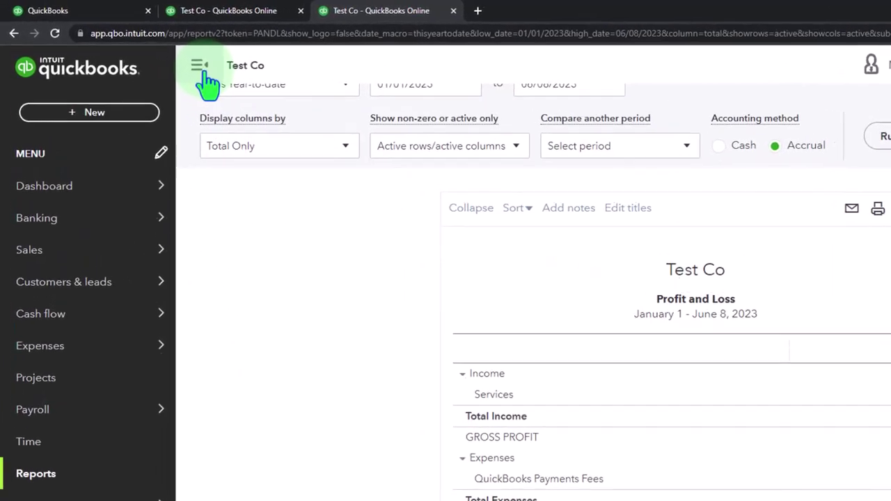
left_click(206, 80)
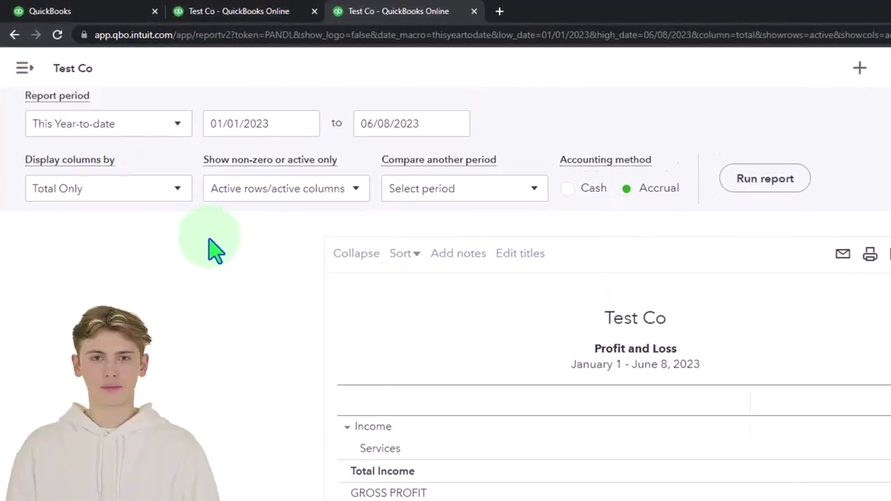
scroll(209, 239, "up", 2)
left_click(264, 195)
type("010")
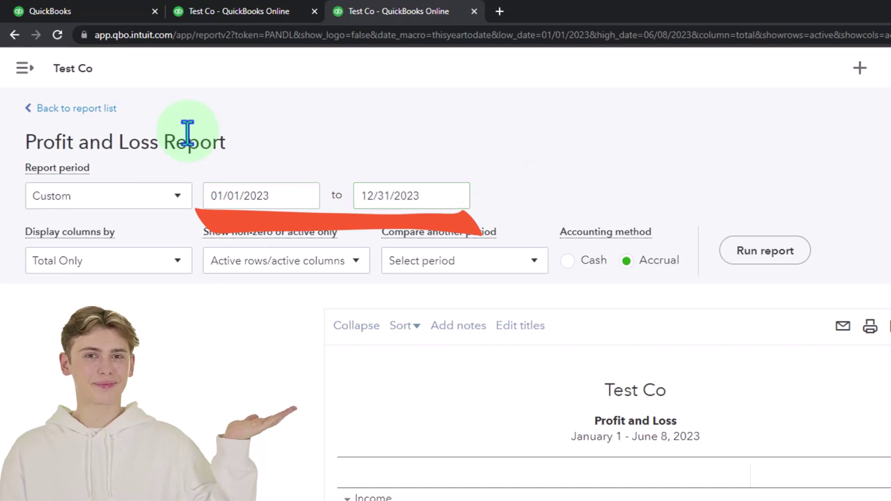
left_click(773, 252)
scroll(392, 105, "down", 2)
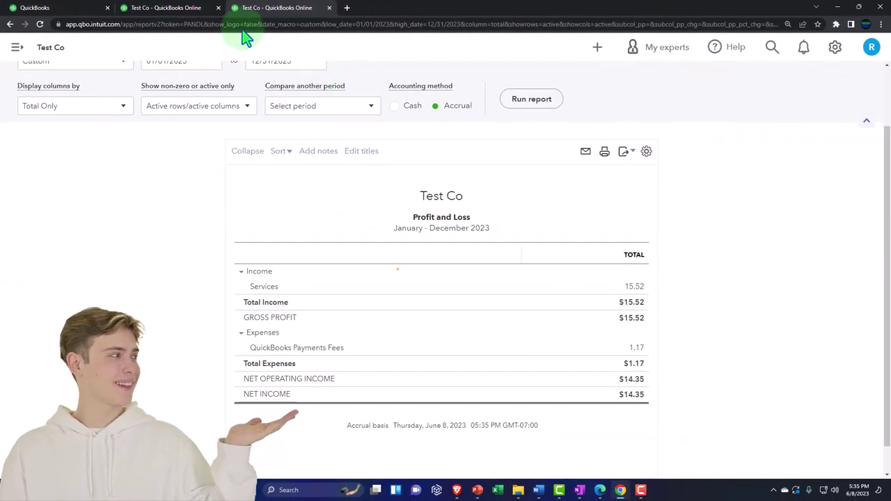
left_click(184, 11)
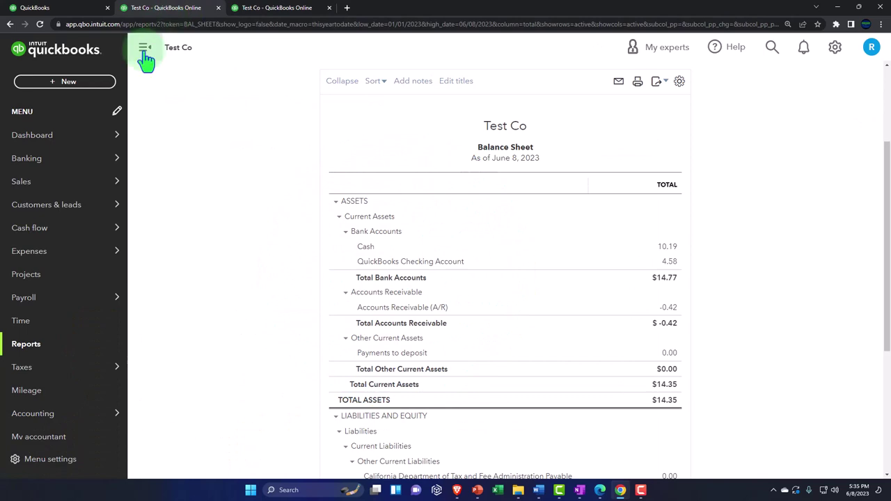
Rerun the Balance Sheet with end date 12/31/2023, then return to the first tab's Test Co dashboard.
left_click(144, 50)
scroll(132, 178, "up", 3)
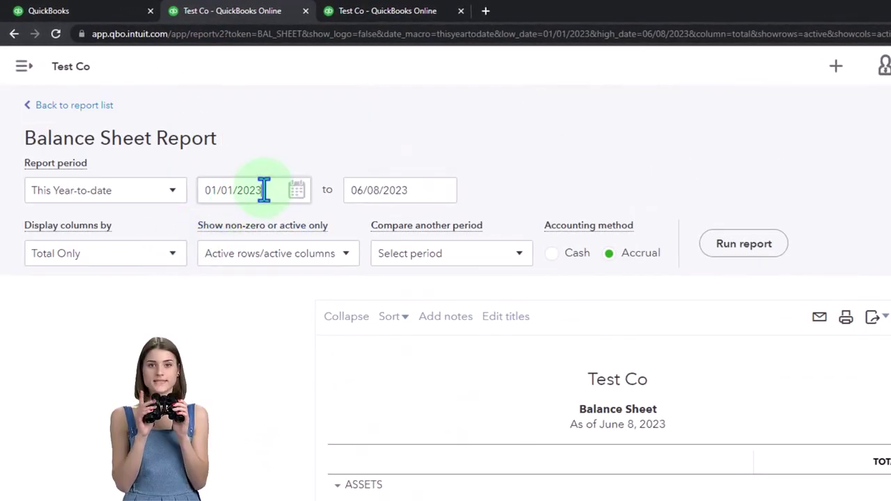
left_click(313, 104)
left_click(744, 244)
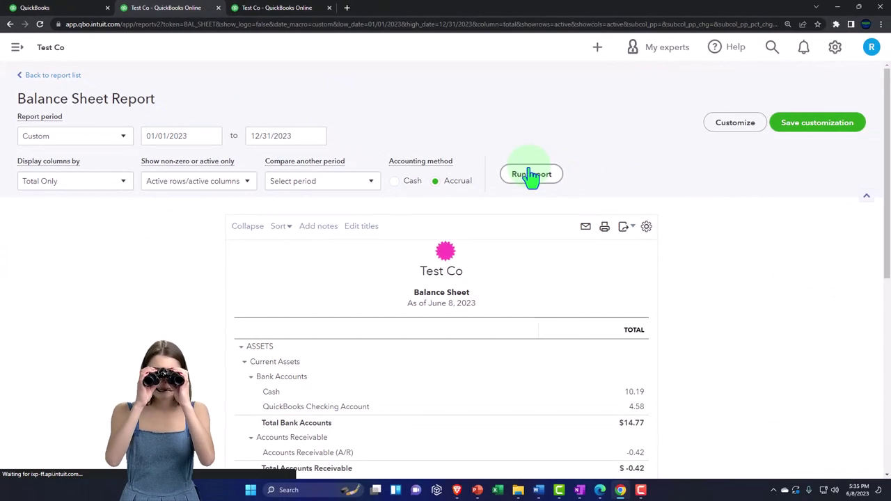
scroll(744, 243, "down", 2)
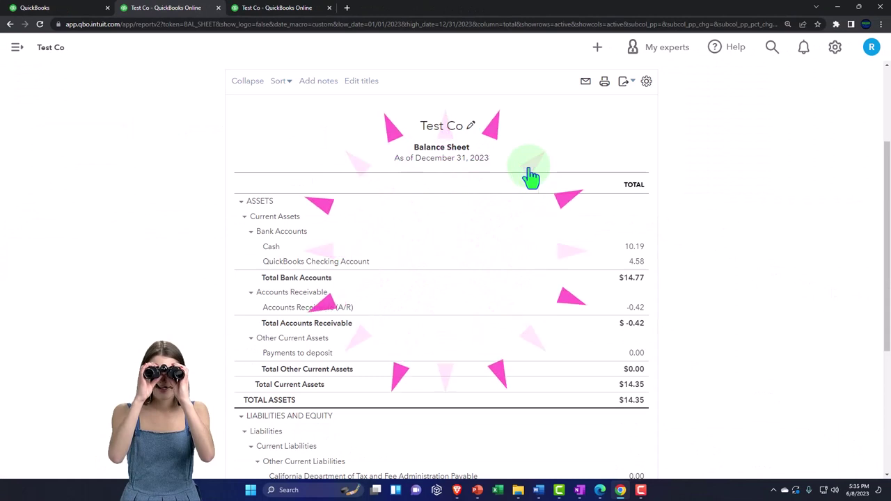
scroll(530, 178, "up", 2)
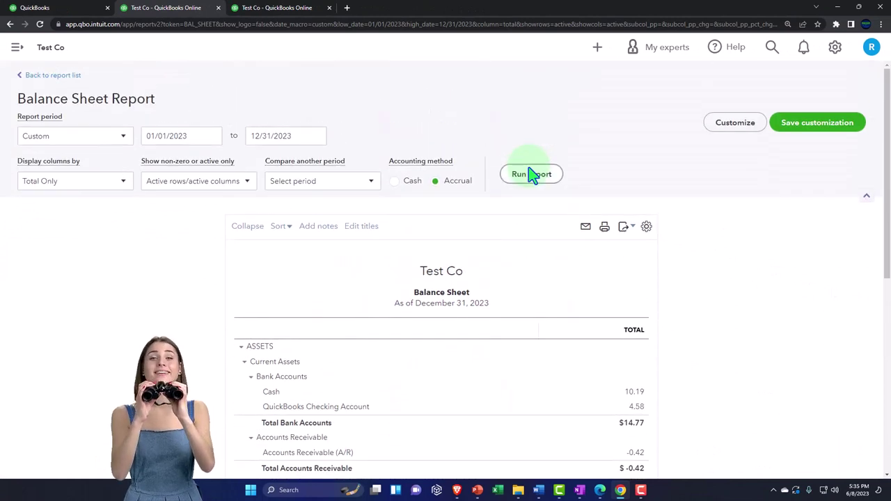
left_click(68, 8)
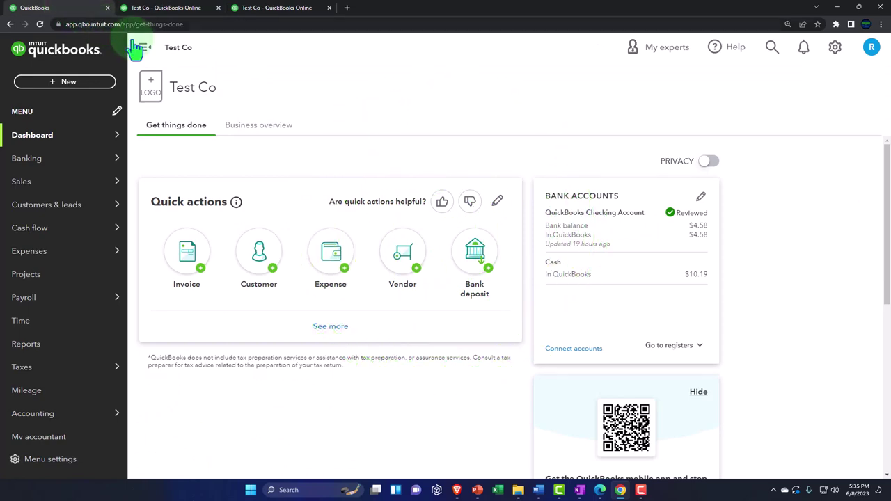
Open Recurring Transactions from the gear menu to view J Customer's 1.19 receipt and 1.79 invoice templates.
left_click(835, 47)
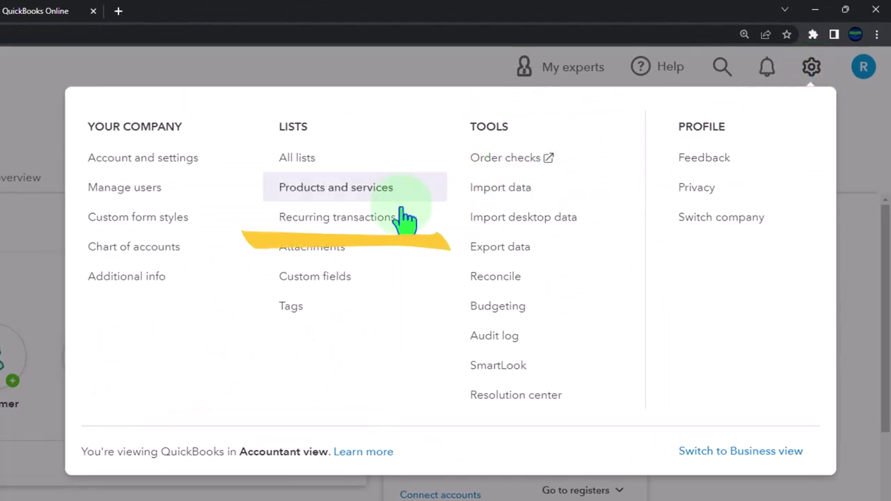
left_click(362, 220)
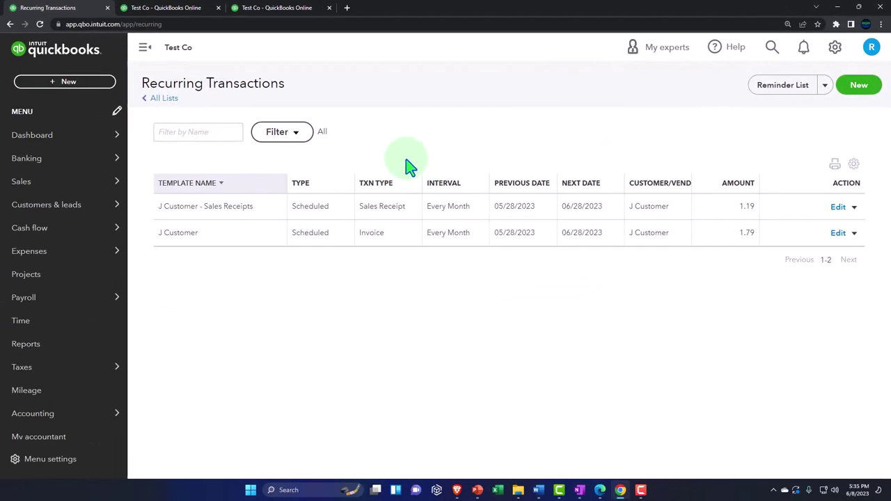
left_click(144, 51)
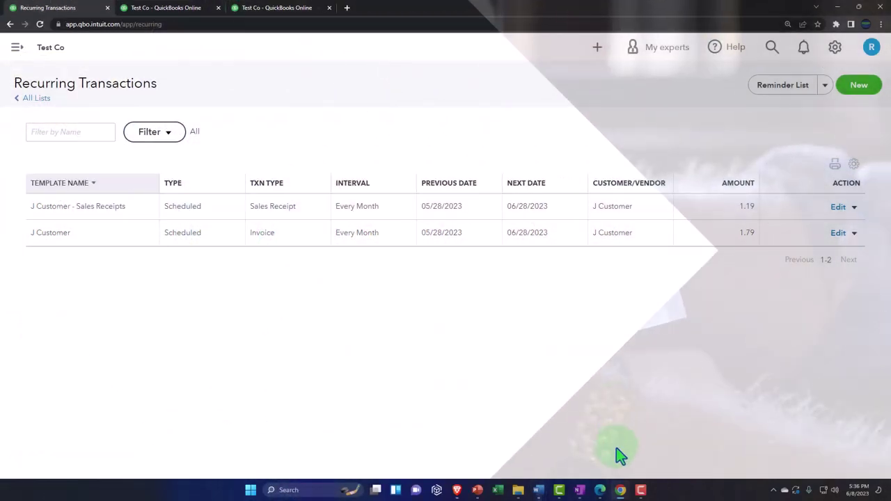
Read the Sales Receipt 1008 email and its PDF, then move to the invoice 1009 email.
left_click(600, 490)
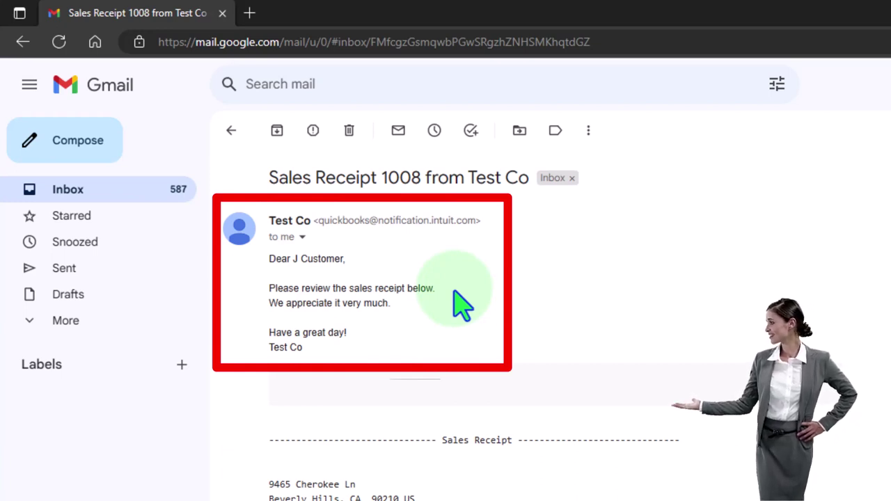
scroll(467, 327, "down", 3)
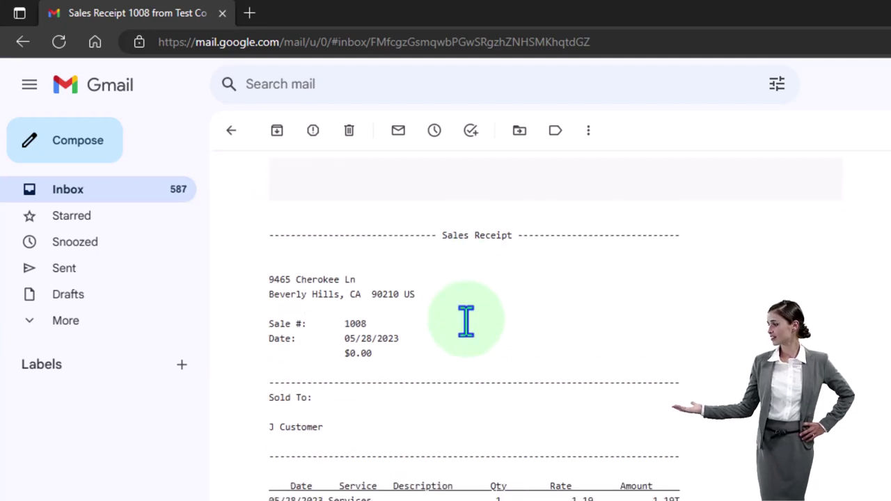
scroll(466, 321, "down", 2)
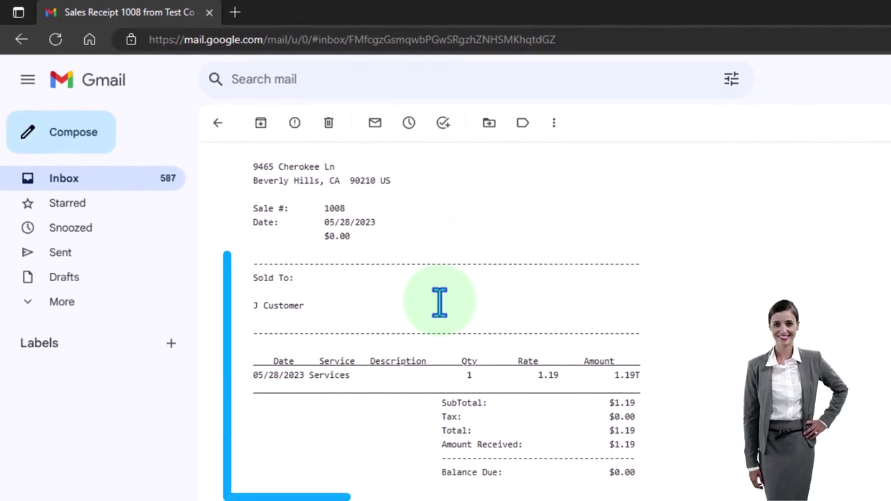
left_click(439, 302)
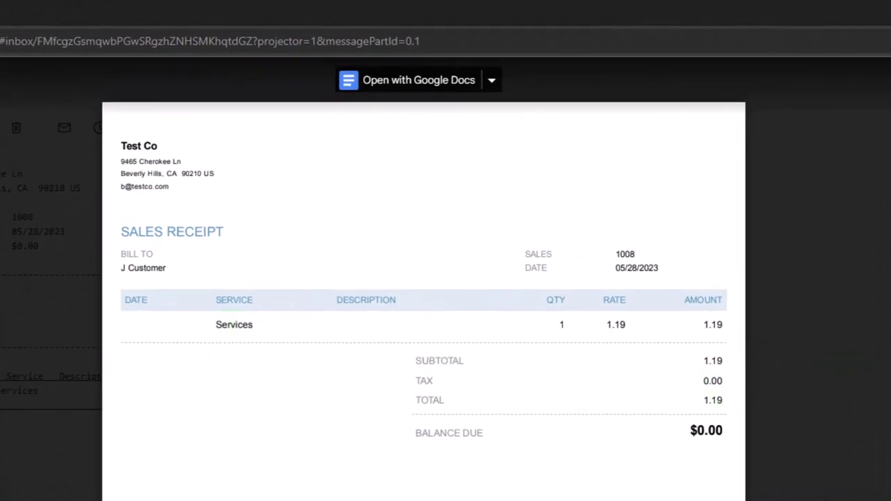
left_click(748, 247)
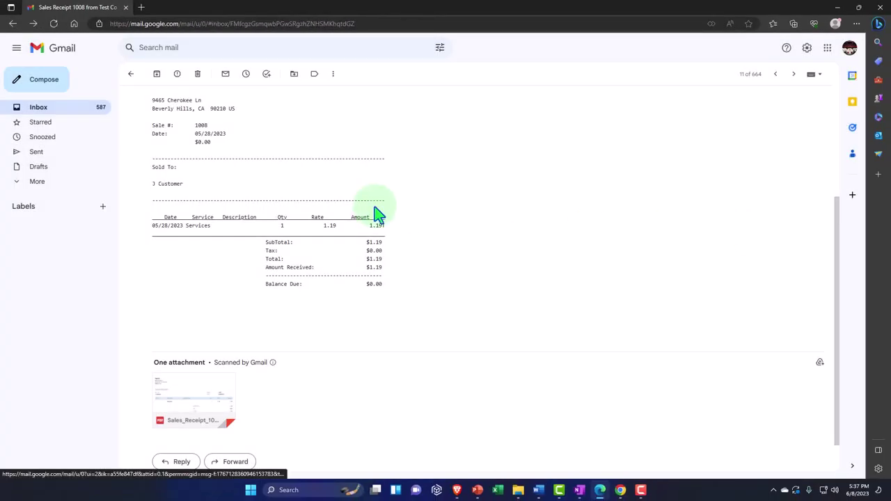
key("k")
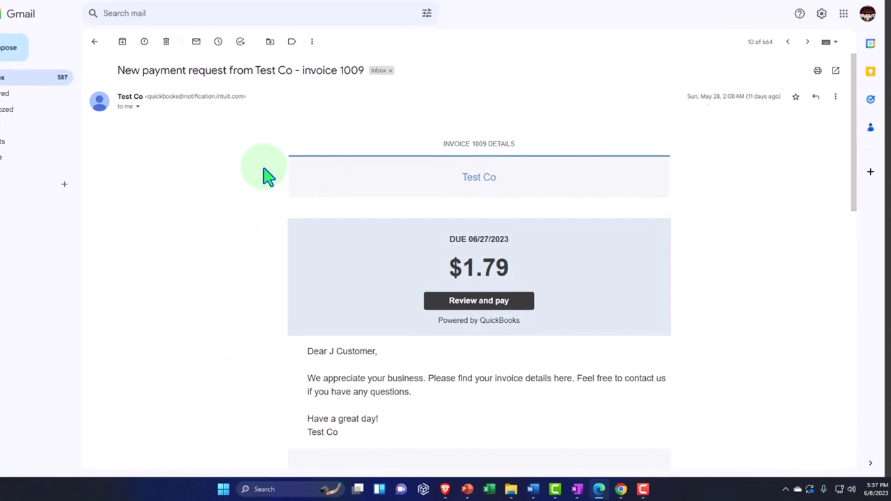
left_click(289, 195)
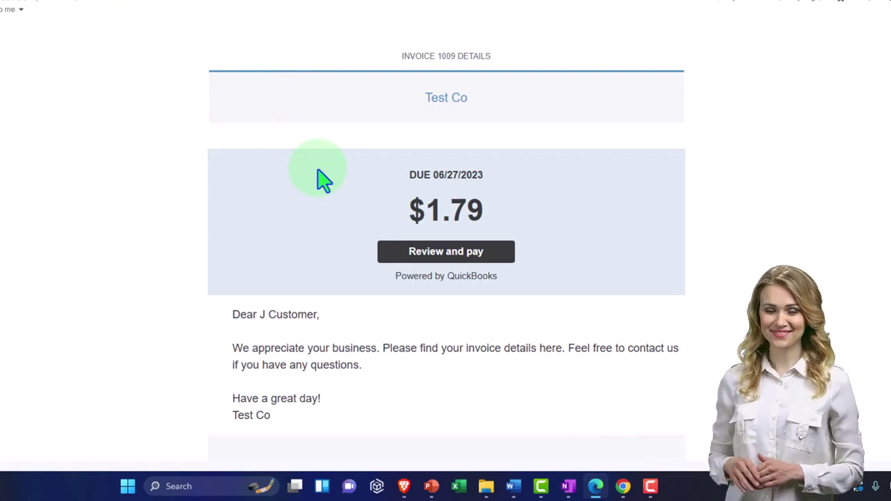
scroll(324, 180, "down", 1)
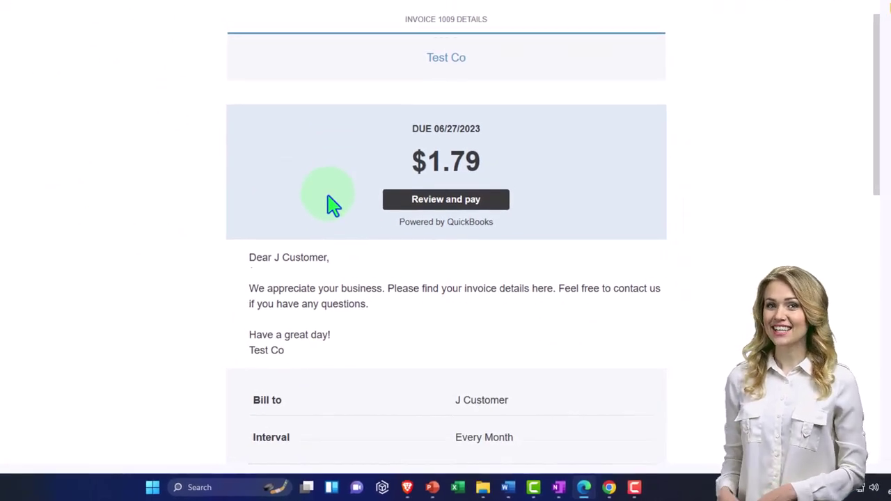
scroll(325, 182, "down", 1)
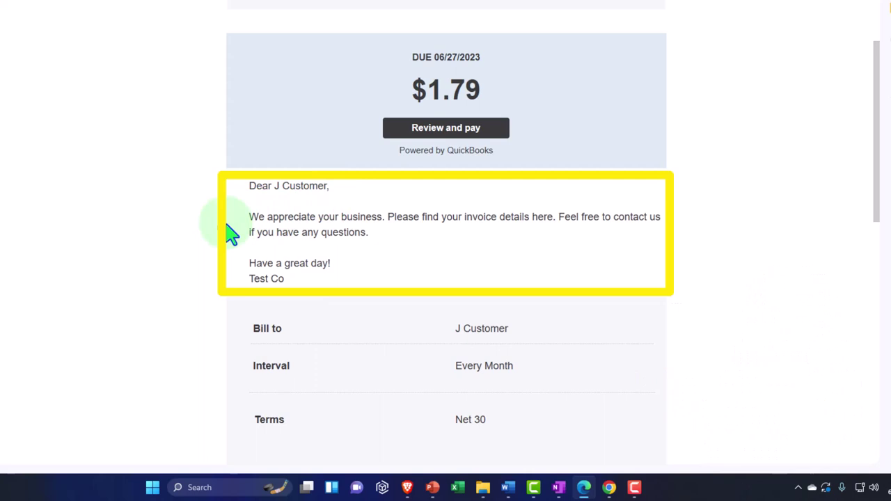
scroll(212, 235, "down", 1)
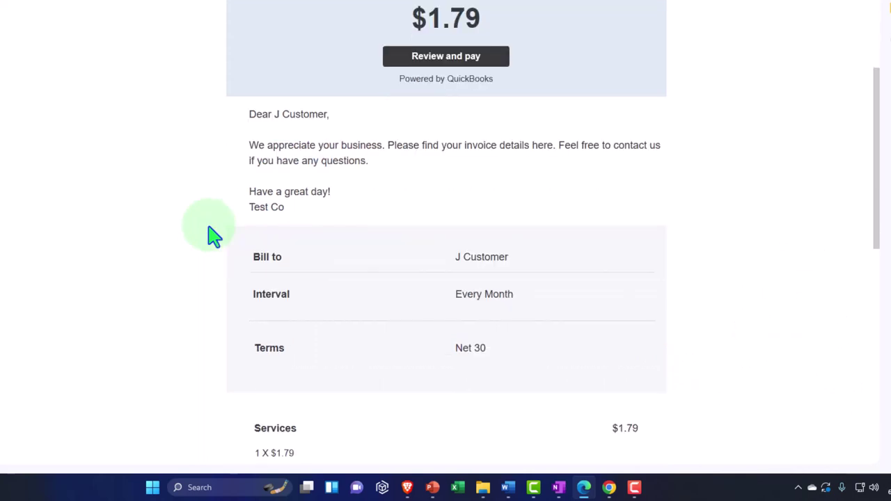
scroll(212, 235, "down", 1)
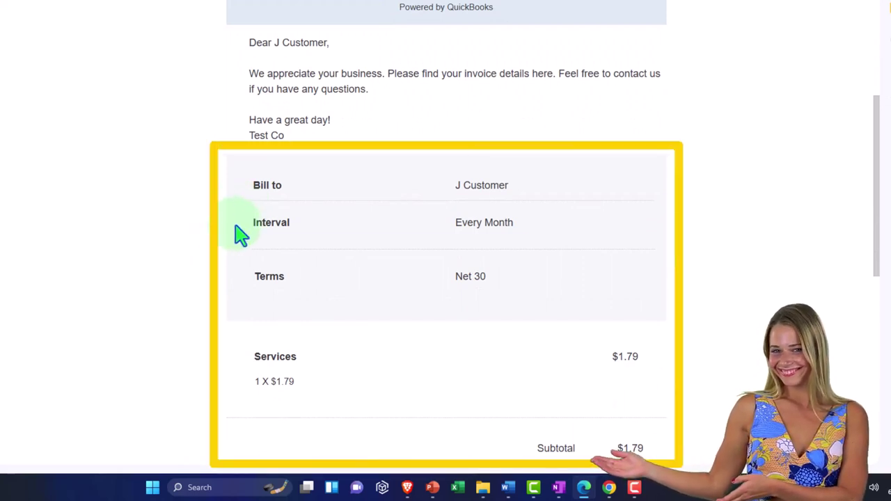
scroll(303, 285, "down", 1)
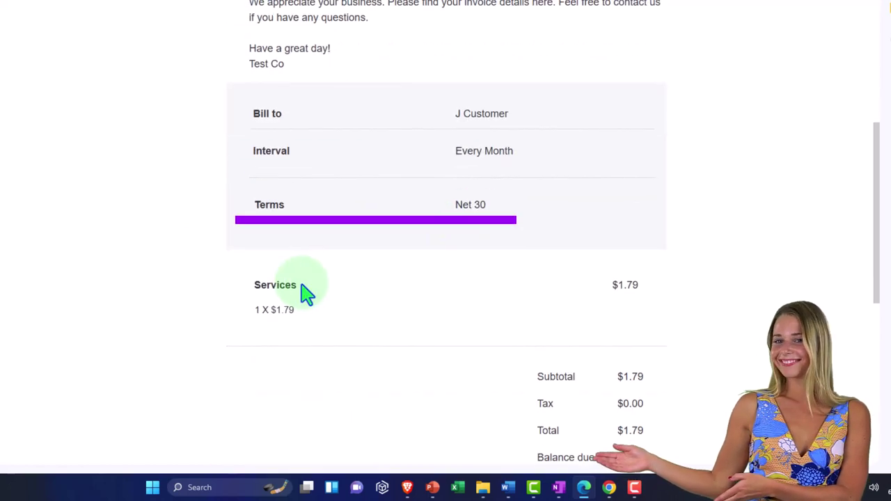
scroll(307, 294, "down", 1)
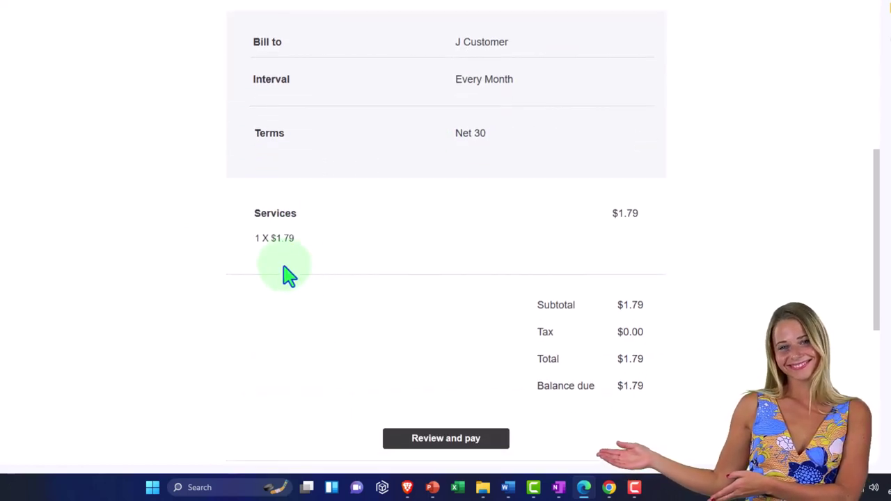
scroll(289, 275, "down", 2)
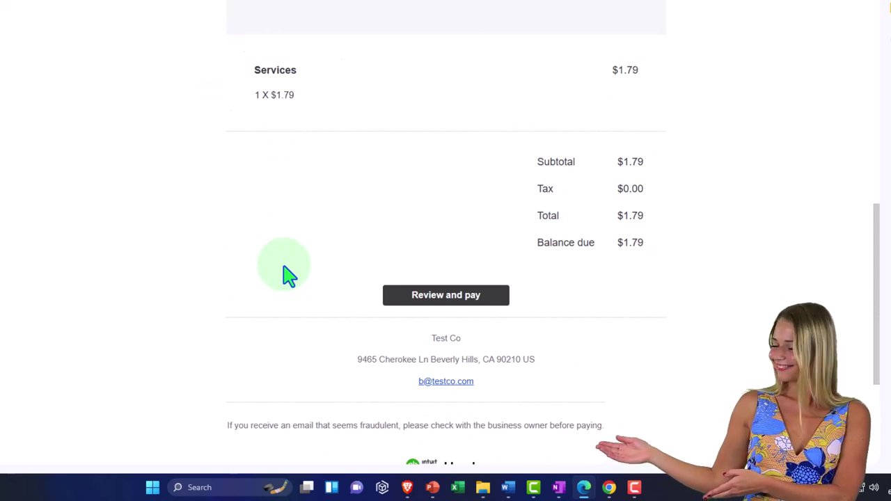
scroll(288, 275, "down", 2)
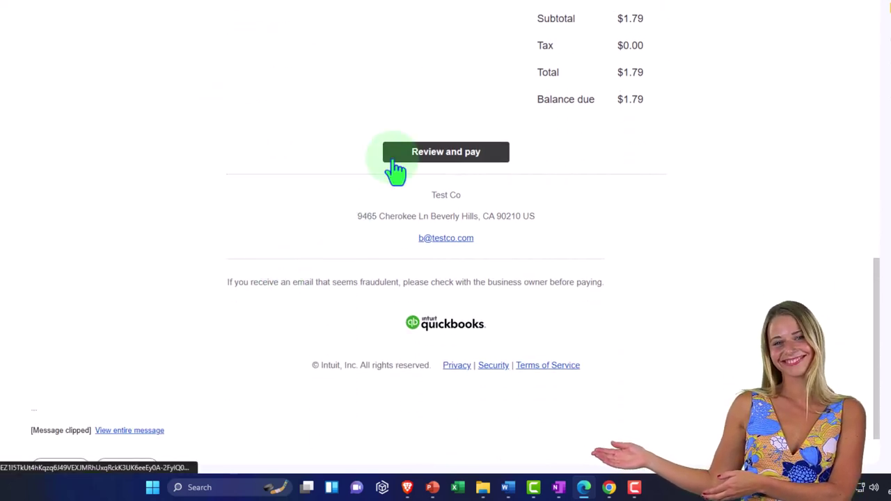
scroll(359, 207, "up", 9)
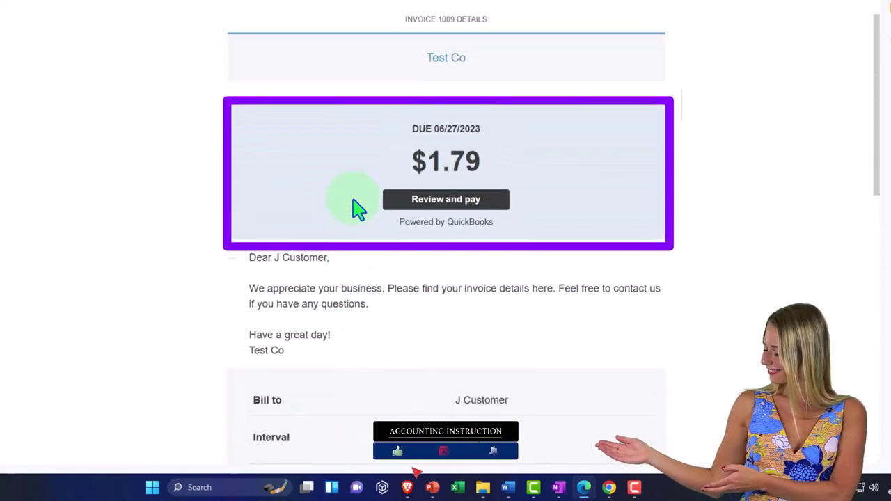
left_click(401, 203)
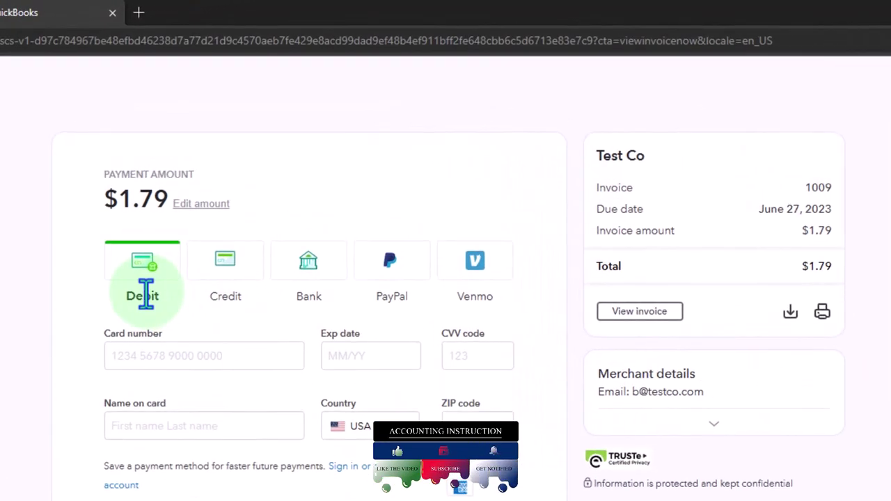
Select the Debit option on the invoice 1009 payment page.
left_click(133, 300)
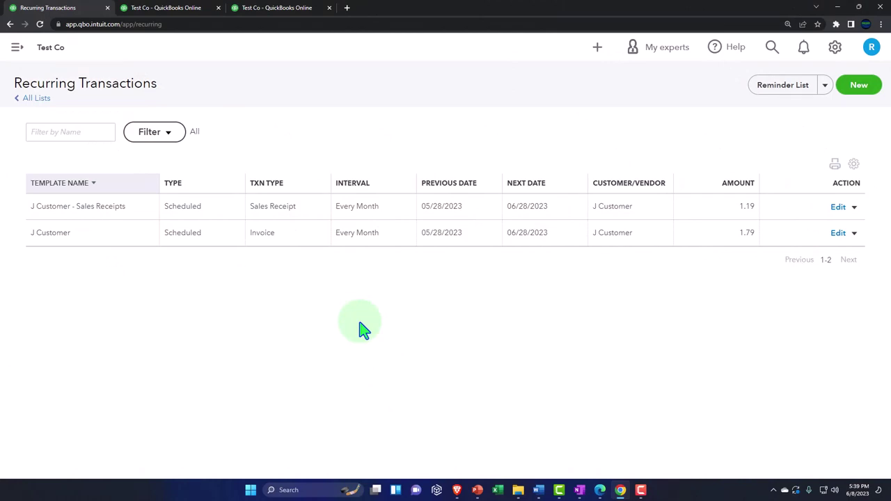
Go to Sales > All sales and open the $1.00 auto-generated sales receipt from 5/27/23.
left_click(18, 56)
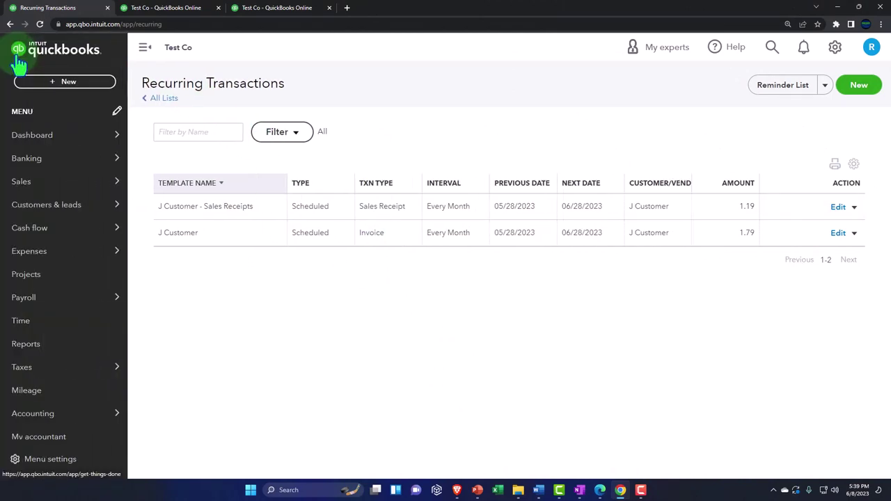
mouse_move(66, 188)
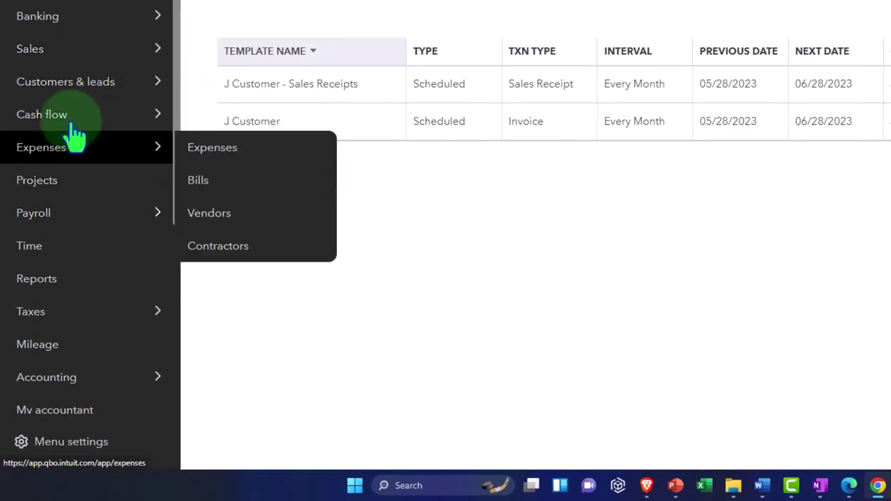
left_click(32, 51)
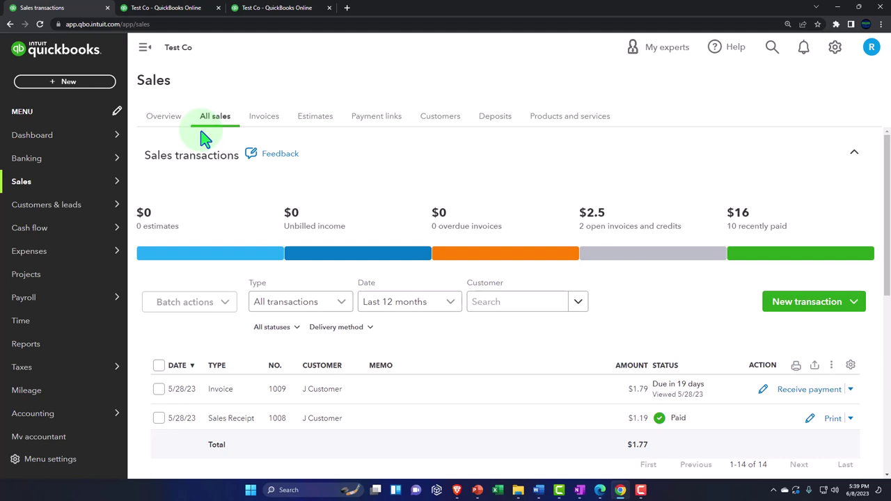
left_click(144, 48)
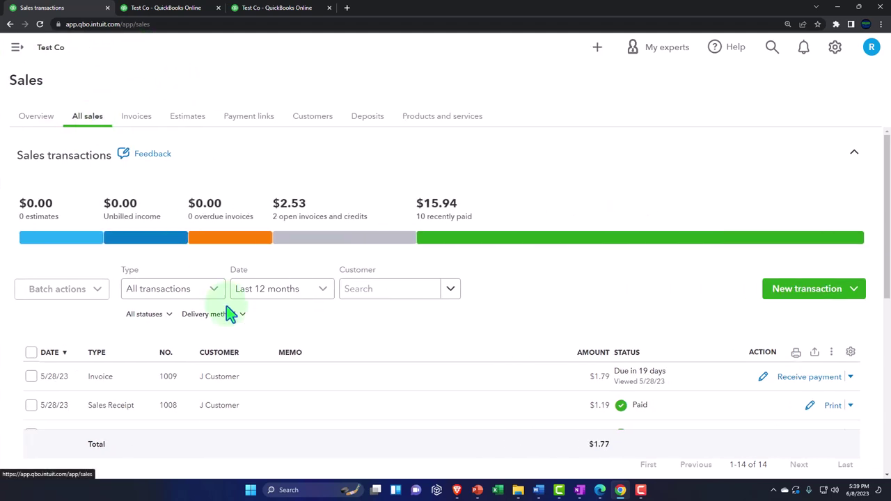
scroll(229, 314, "down", 2)
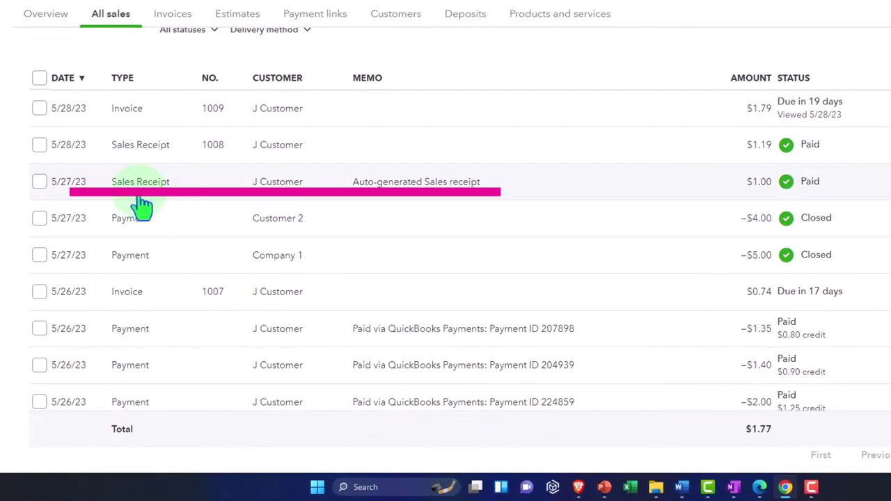
left_click(376, 201)
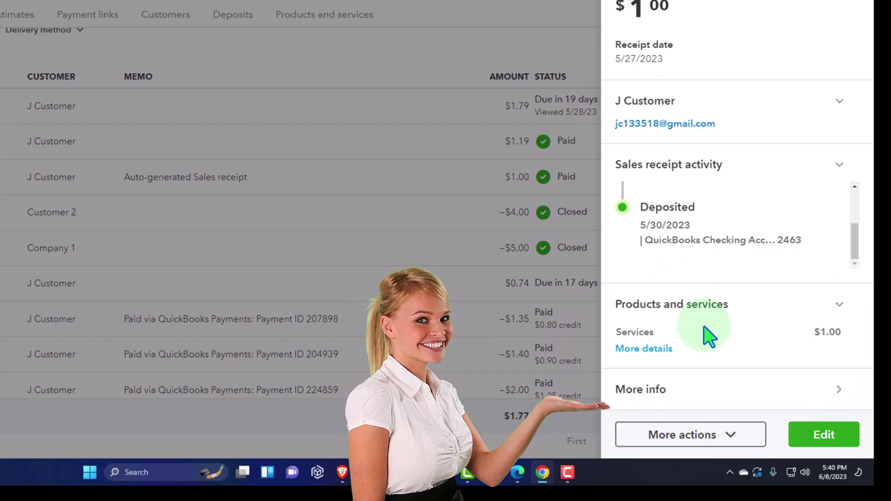
Inspect the $1.00 sales receipt's actions and full form, then close it back to All sales.
left_click(717, 435)
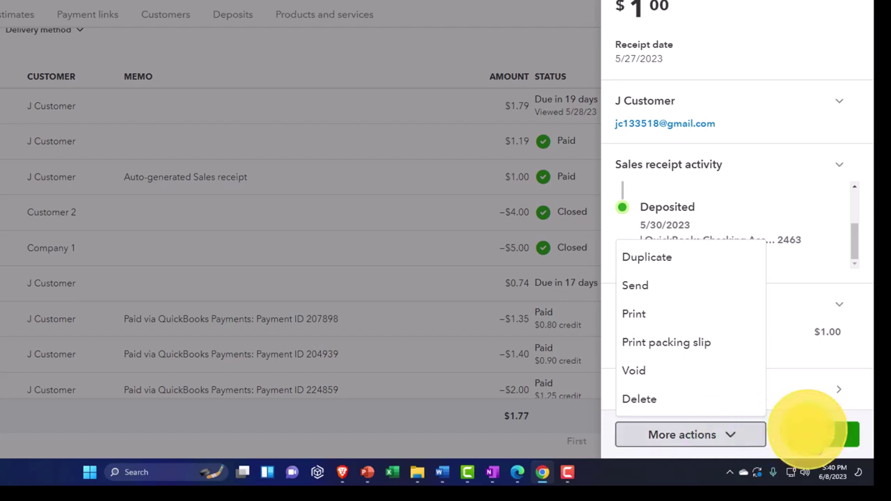
left_click(828, 434)
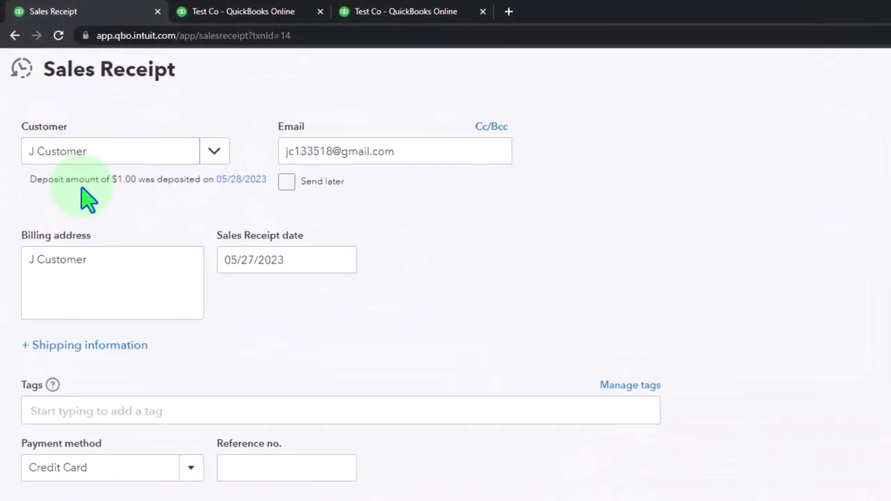
scroll(108, 358, "down", 2)
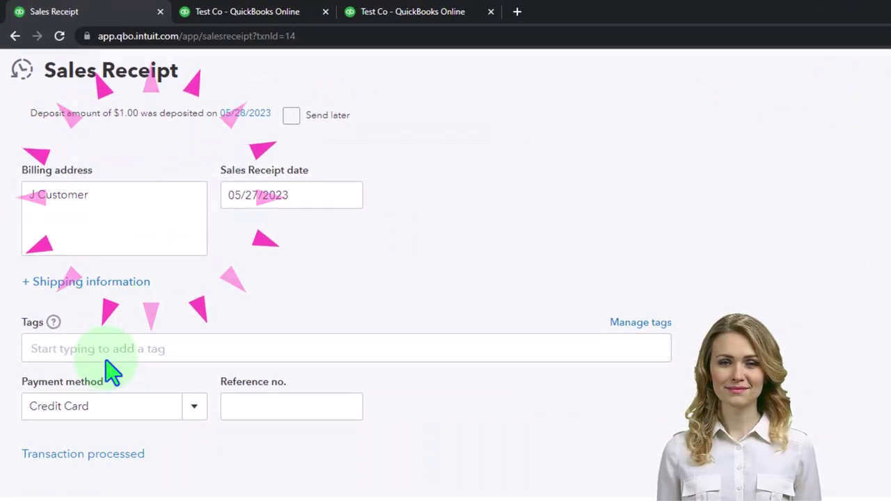
scroll(105, 360, "down", 1)
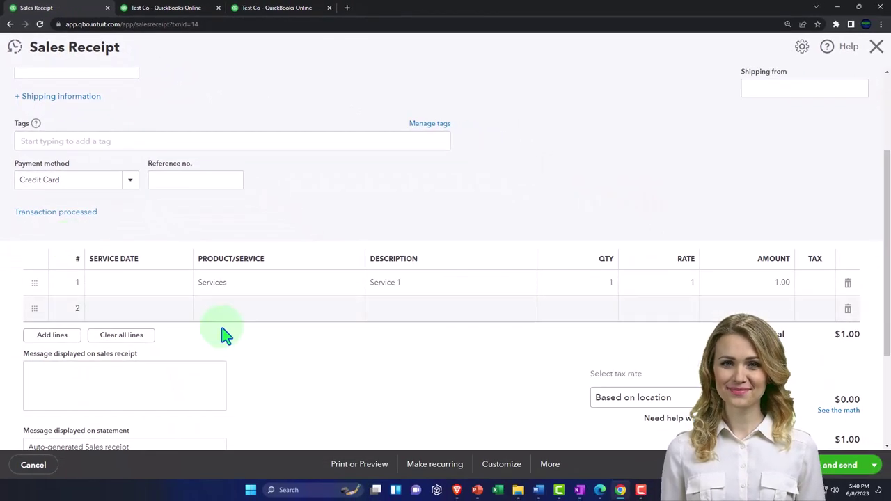
left_click(390, 384)
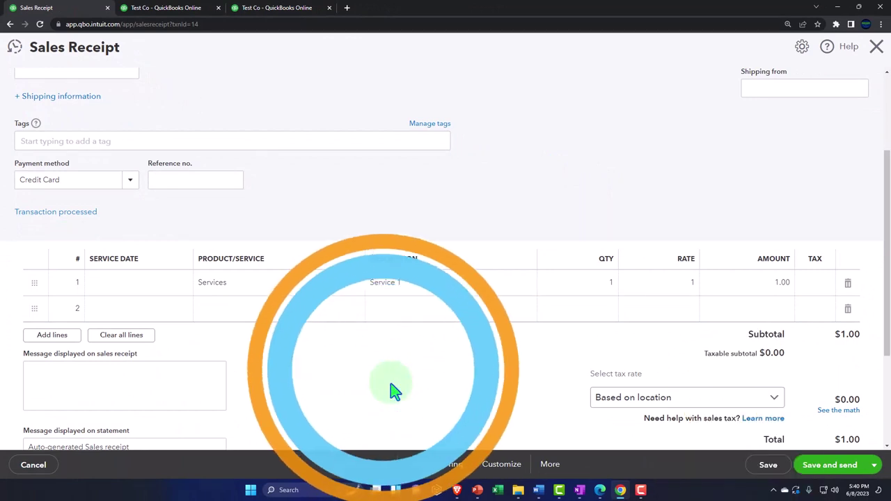
scroll(389, 379, "down", 1)
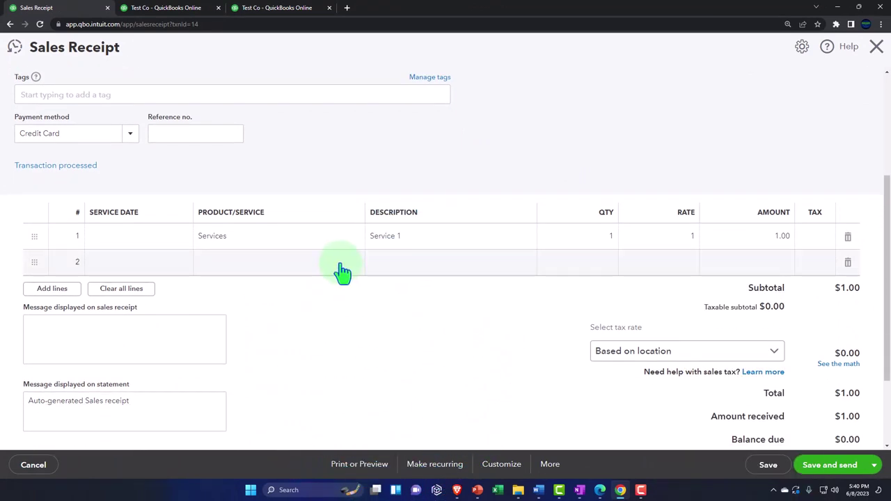
left_click(875, 56)
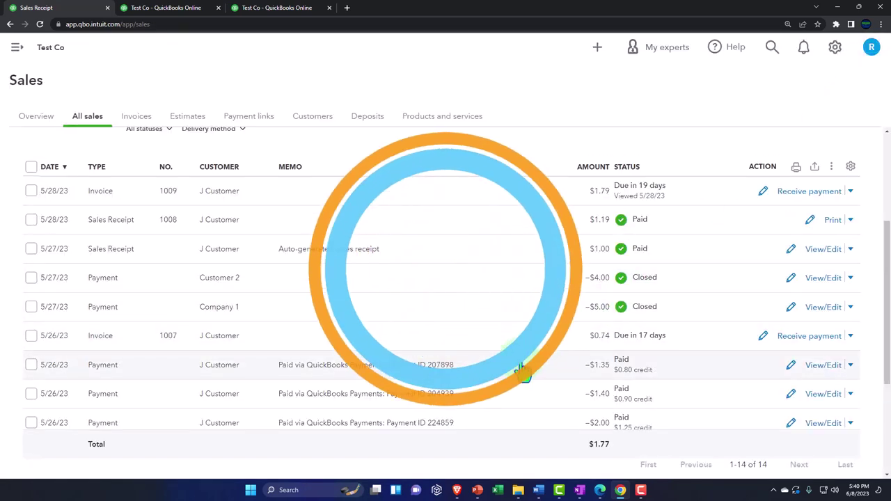
scroll(522, 369, "up", 5)
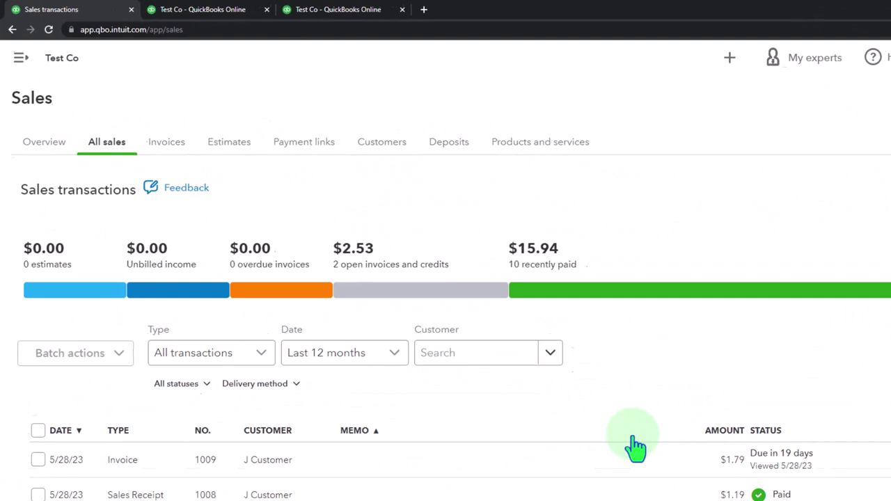
left_click(143, 118)
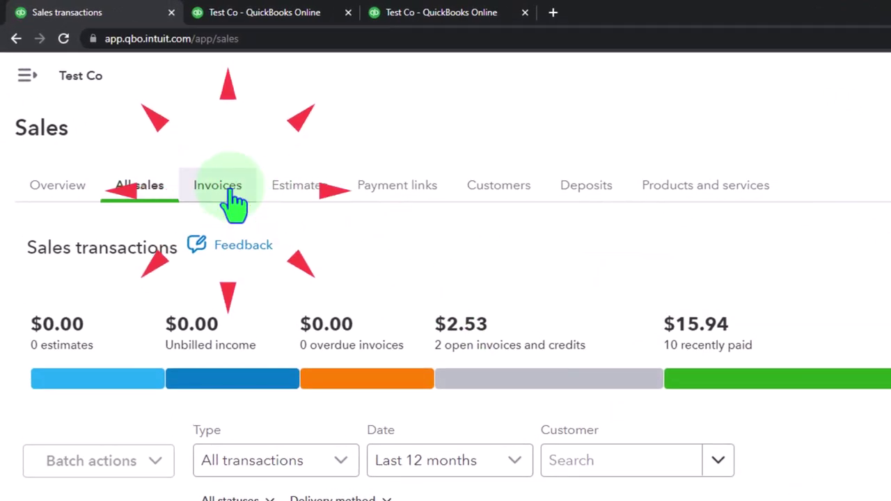
scroll(279, 372, "down", 3)
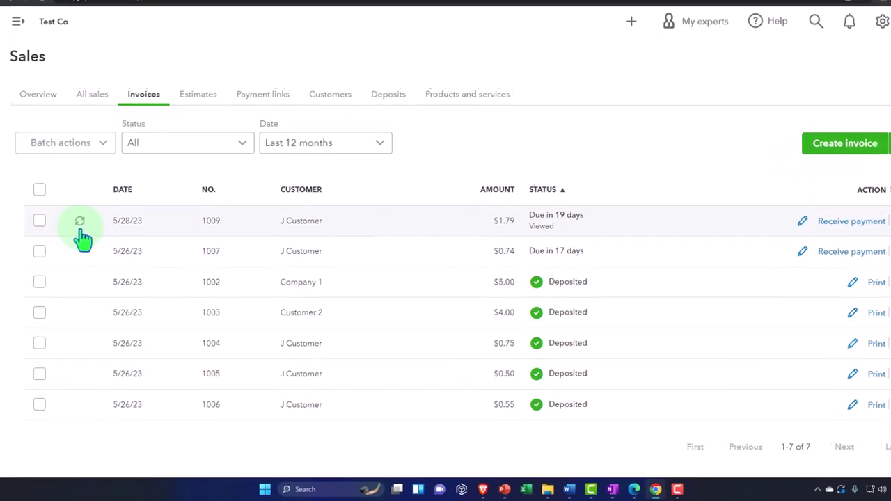
left_click(74, 244)
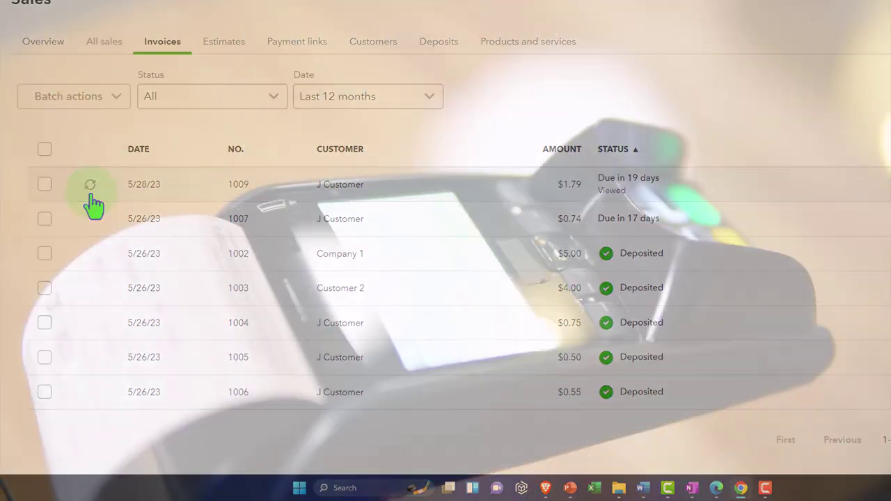
left_click(91, 194)
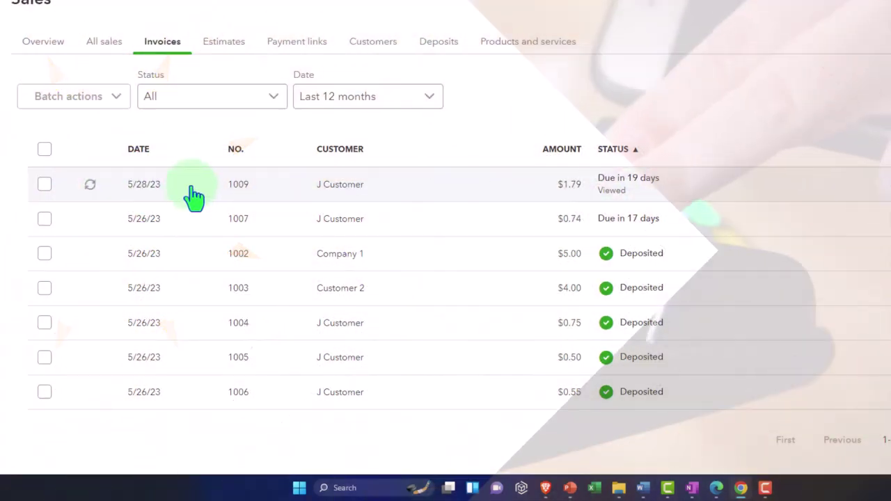
left_click(194, 198)
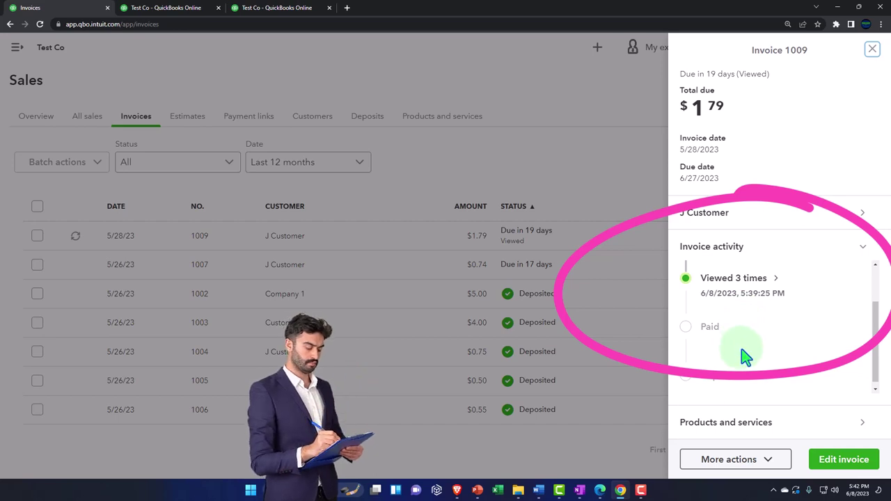
left_click(872, 50)
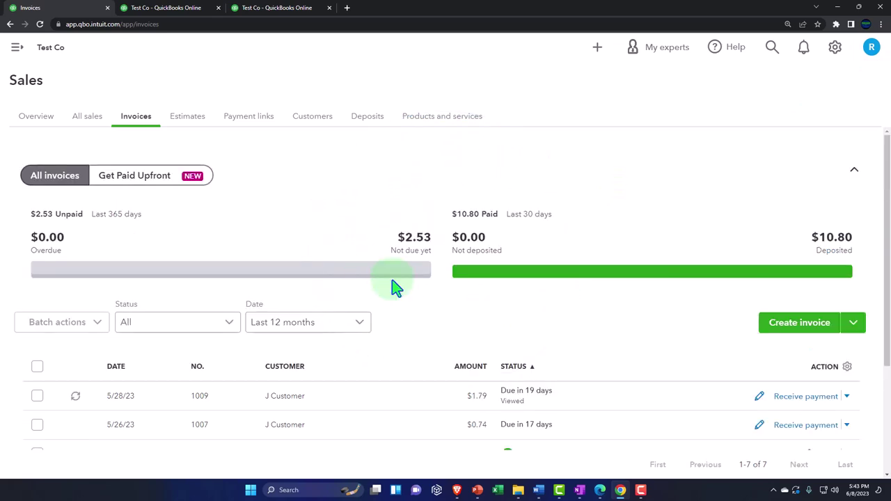
left_click(90, 119)
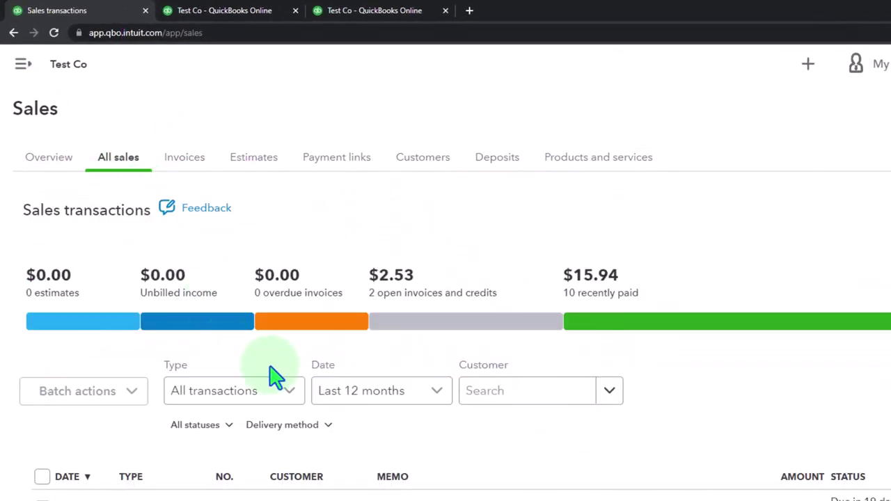
scroll(270, 369, "down", 5)
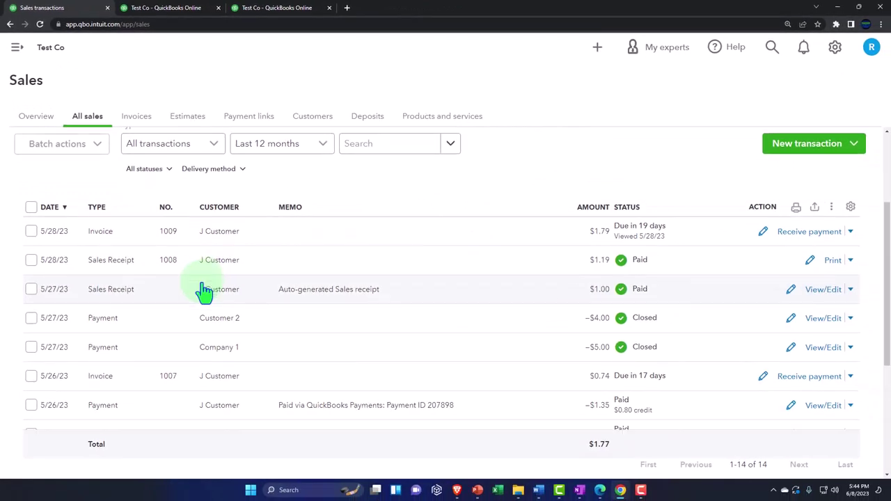
scroll(204, 291, "down", 1)
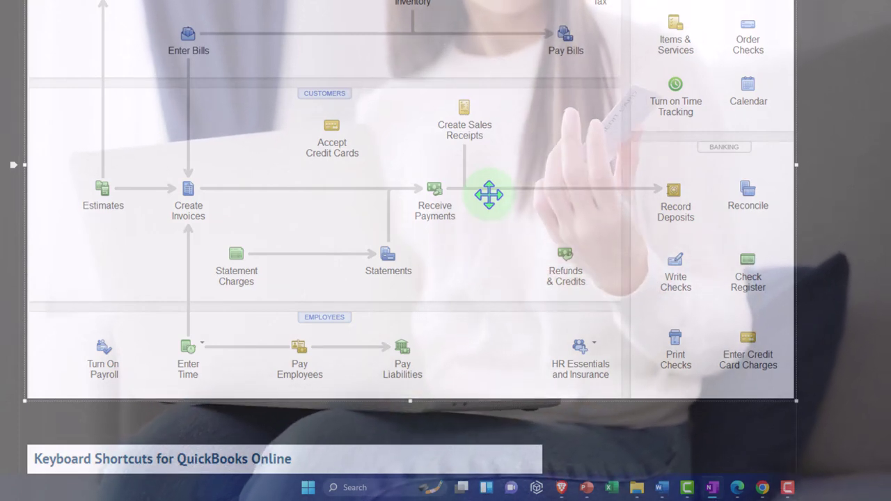
left_click(489, 195)
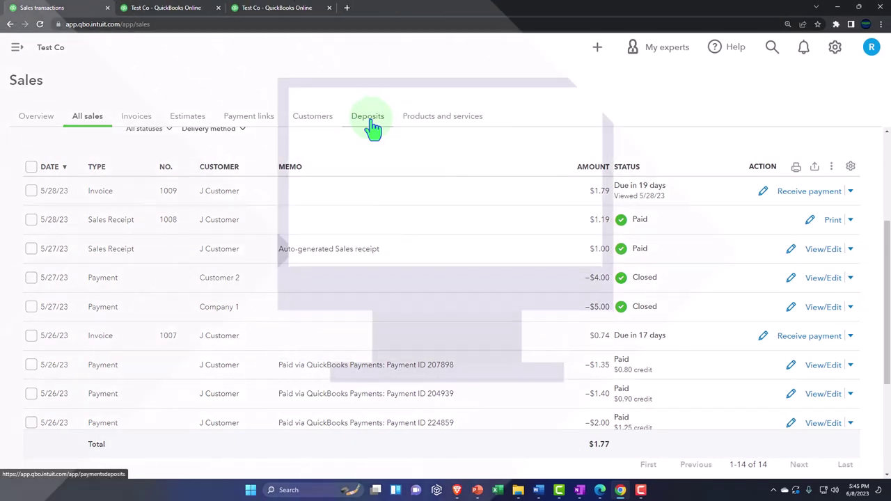
Open the Deposits tab and view the four transactions in the $4.58 net deposit.
left_click(369, 118)
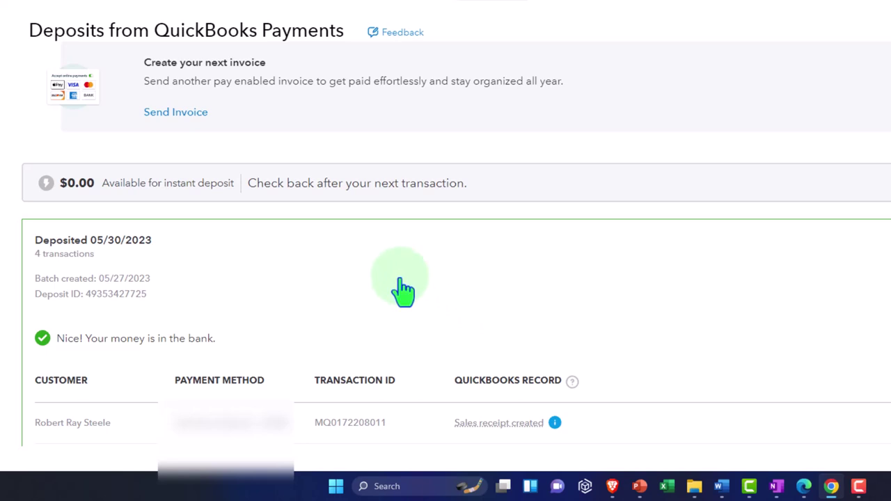
scroll(404, 291, "down", 3)
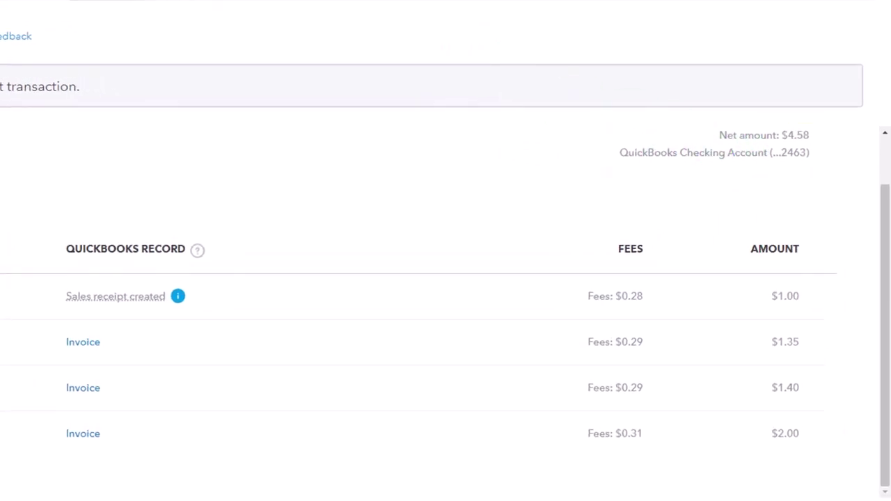
On the Balance Sheet, zoom out and drill into the checking account's -$1.17 amount.
left_click(157, 12)
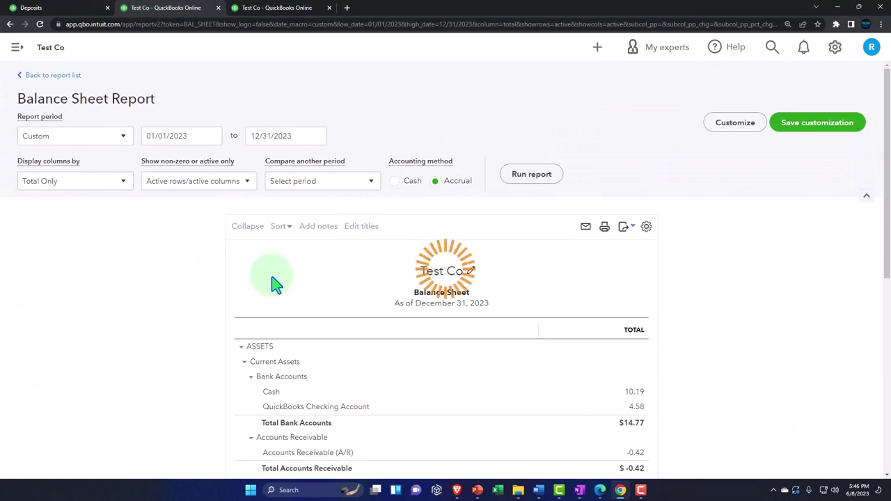
scroll(277, 282, "down", 2)
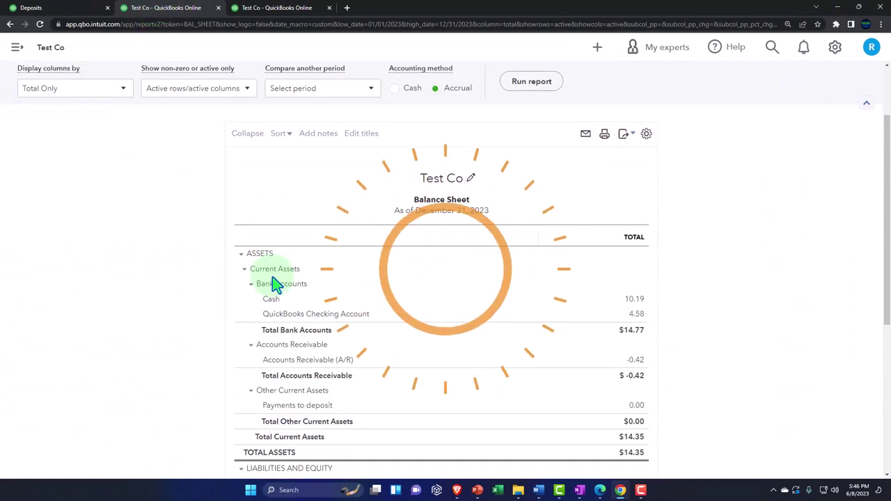
scroll(276, 283, "down", 1)
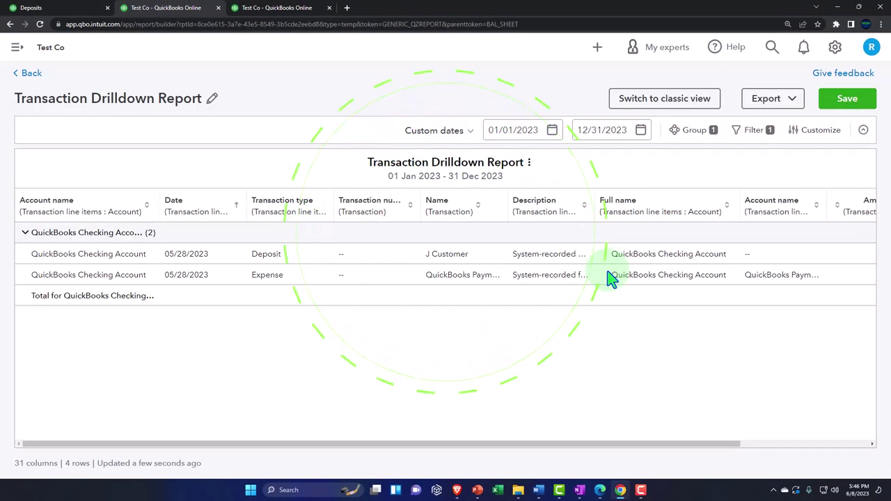
key("ctrl+minus")
key("ctrl+minus")
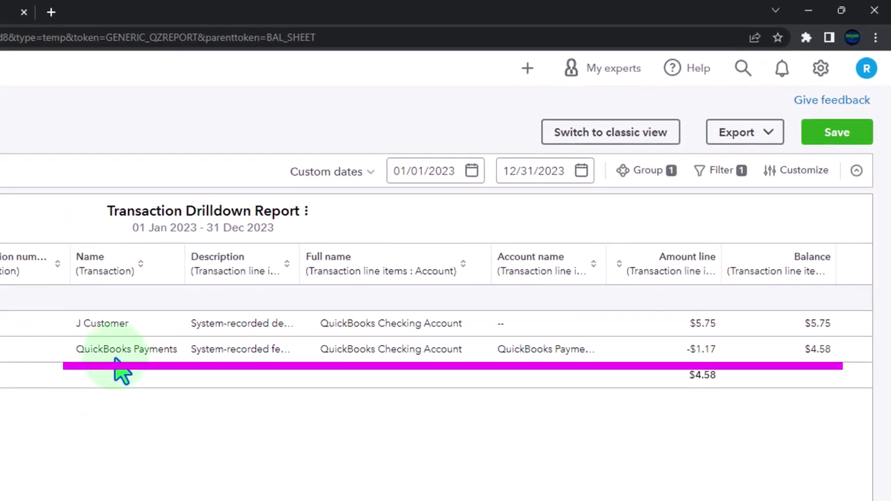
left_click(704, 350)
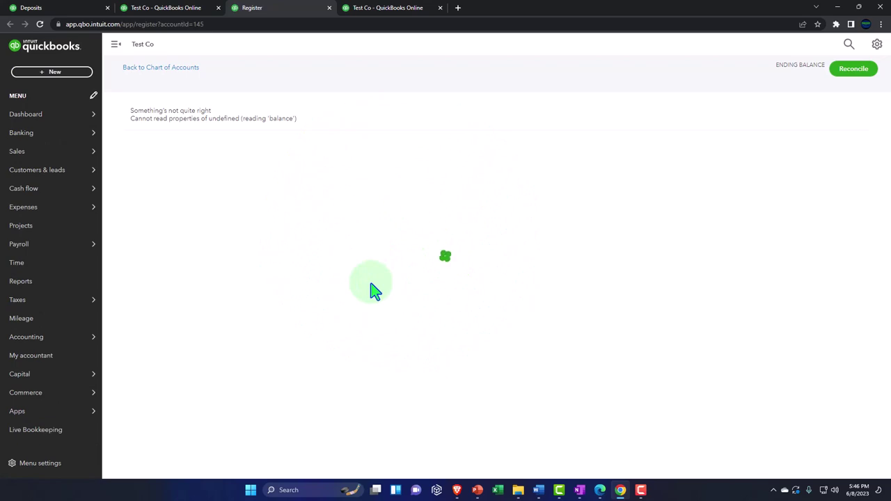
Open the $5.75 bank deposit that includes the $1.00 sales receipt, then bring up OneNote.
key("ctrl+w")
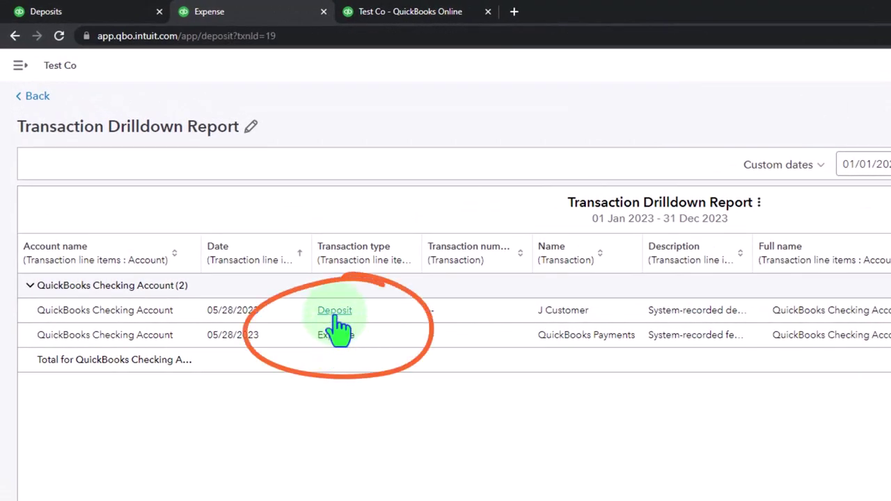
left_click(334, 313)
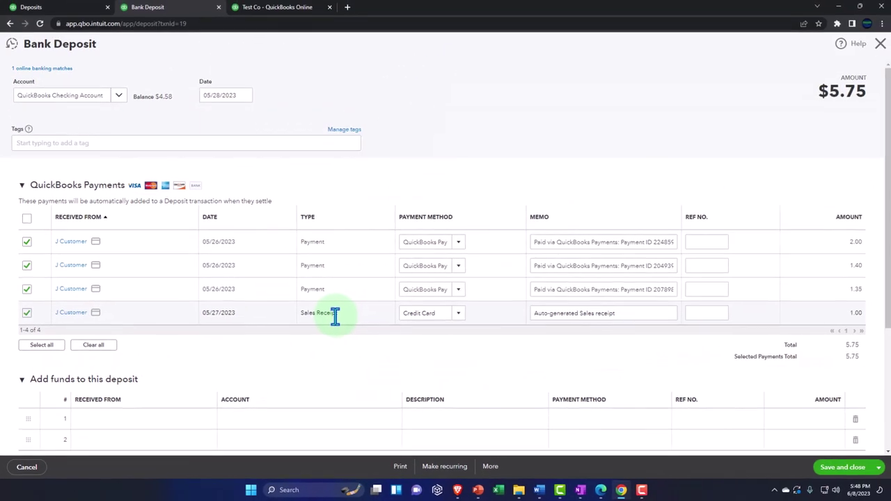
left_click(581, 490)
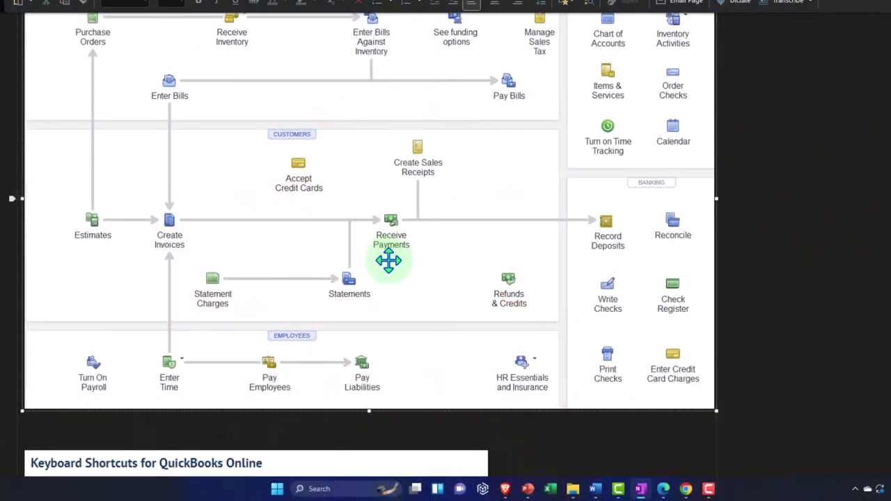
Minimize OneNote to get back to the QuickBooks Bank Deposit page.
left_click(835, 12)
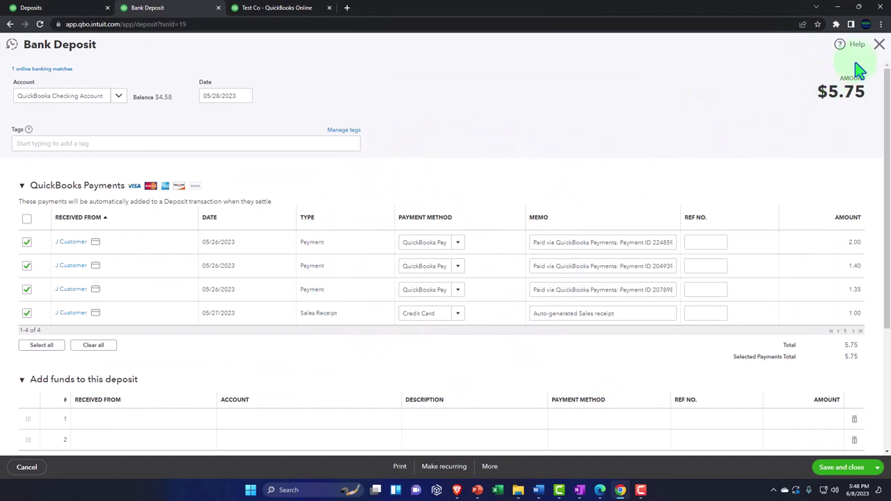
Close the deposit and check Balance Sheet bank accounts: checking 4.58, cash 10.19, total $14.77.
left_click(879, 46)
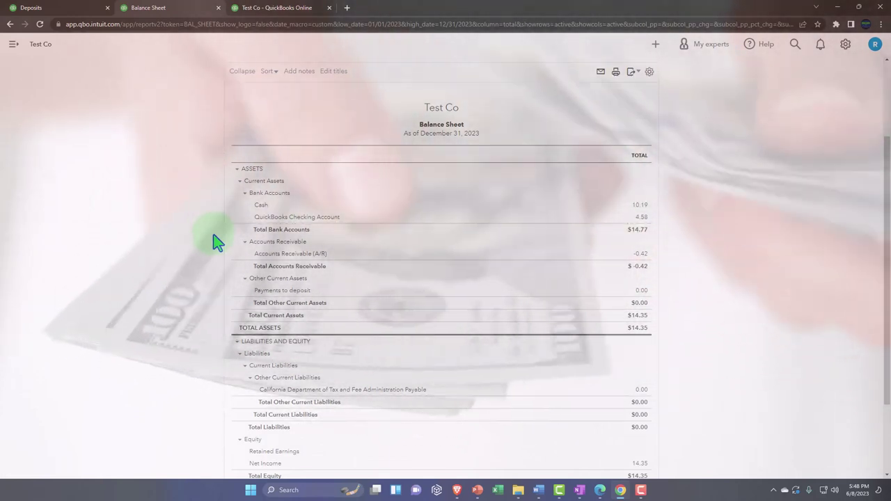
left_click(216, 242)
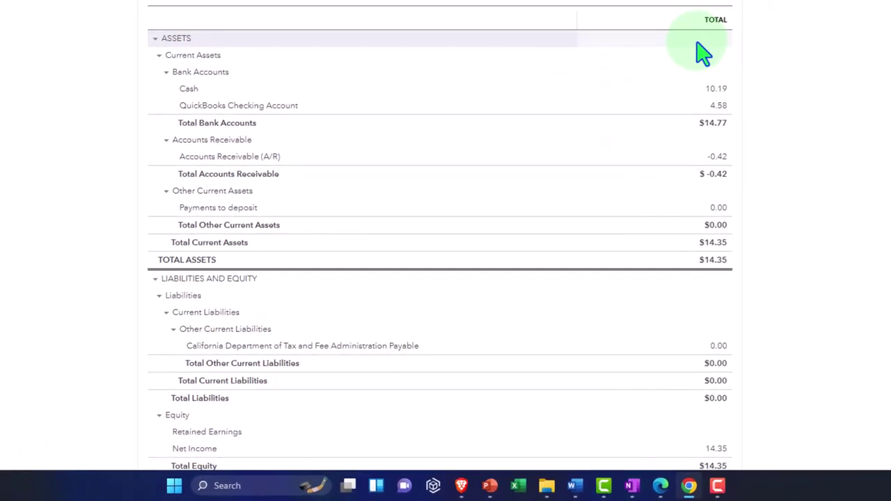
left_click_drag(702, 53, 723, 124)
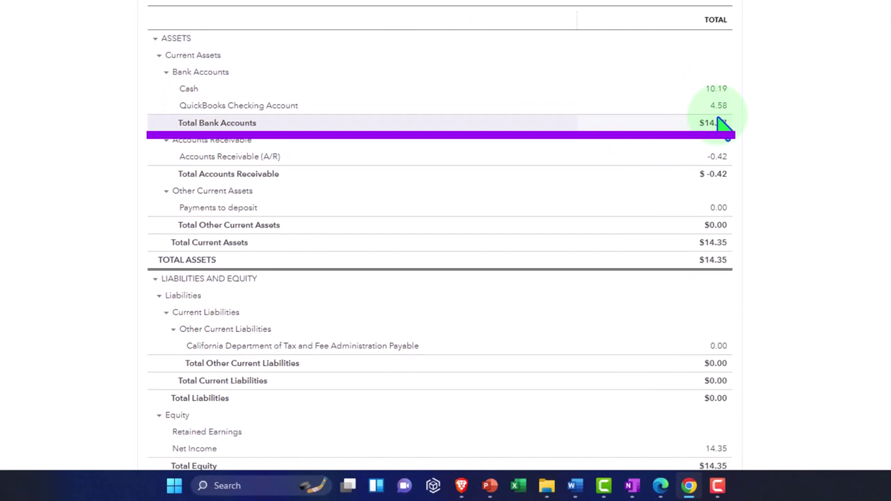